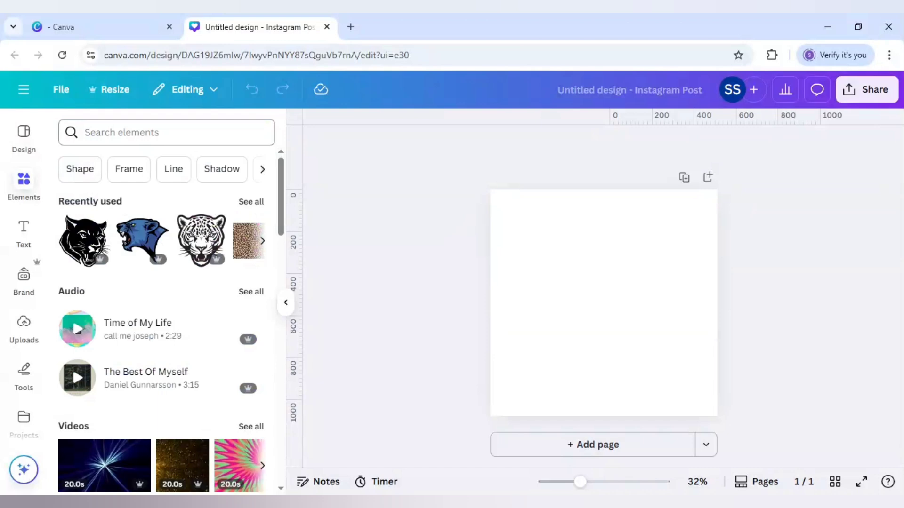
# - Search the elements for "animal paw icon" and add the plain solid black paw graphic to the blank page
pyautogui.click(167, 133)
pyautogui.write('animal')
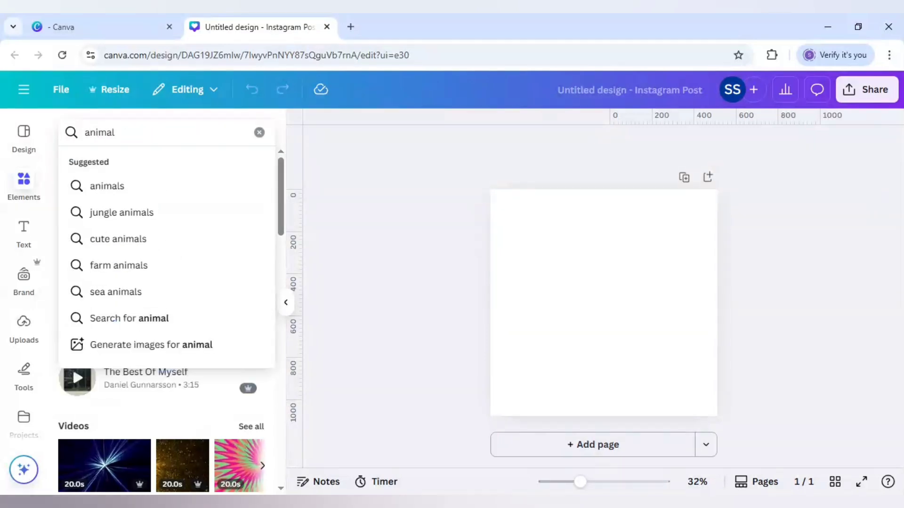
pyautogui.write(' paw icon')
pyautogui.press('Return')
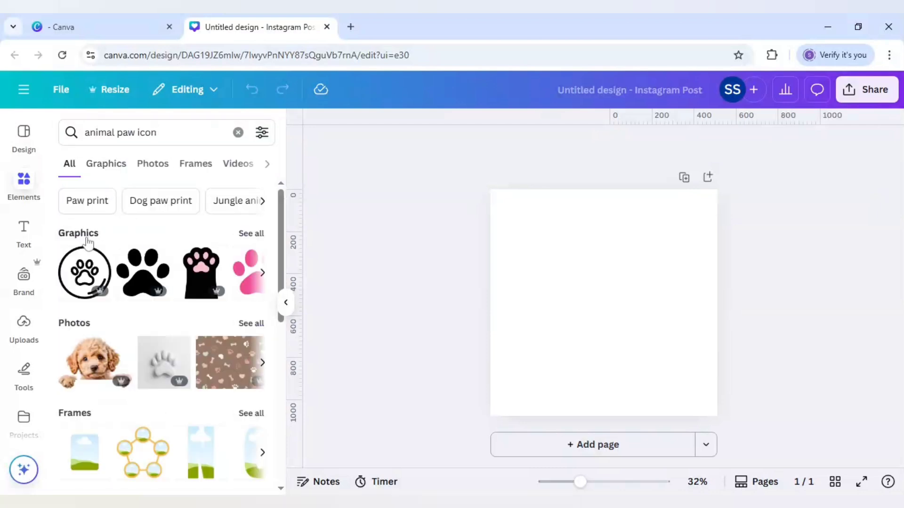
pyautogui.click(252, 234)
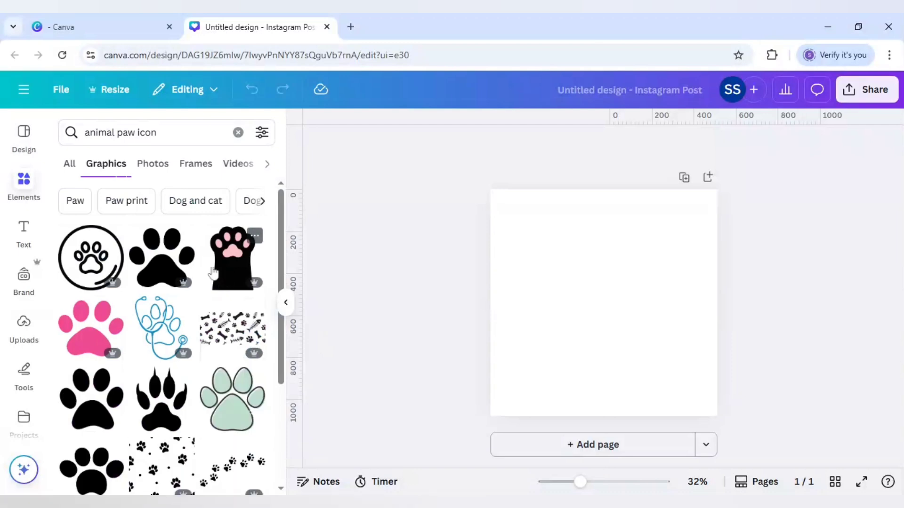
pyautogui.click(95, 413)
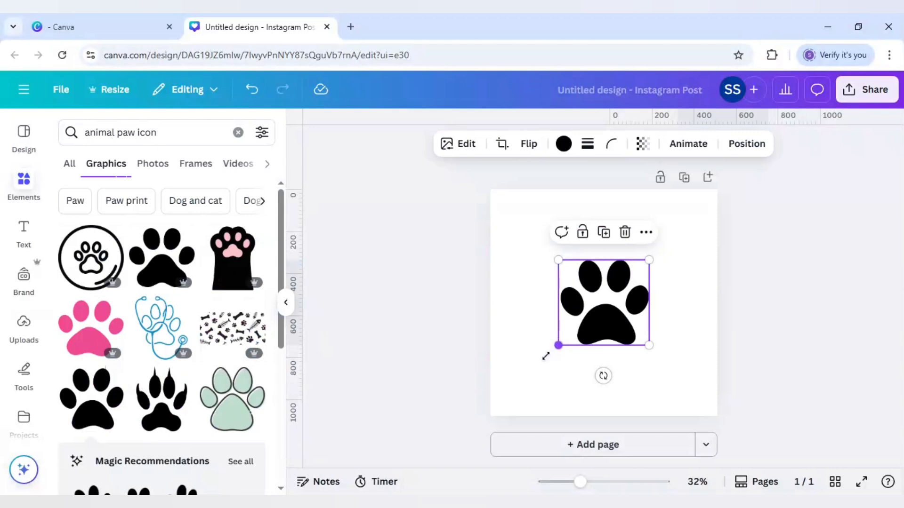
# - Enlarge the paw to about 745 × 703 in the middle of the page and duplicate the page
pyautogui.moveTo(558, 345); pyautogui.dragTo(518, 383)
pyautogui.moveTo(649, 259); pyautogui.dragTo(677, 238)
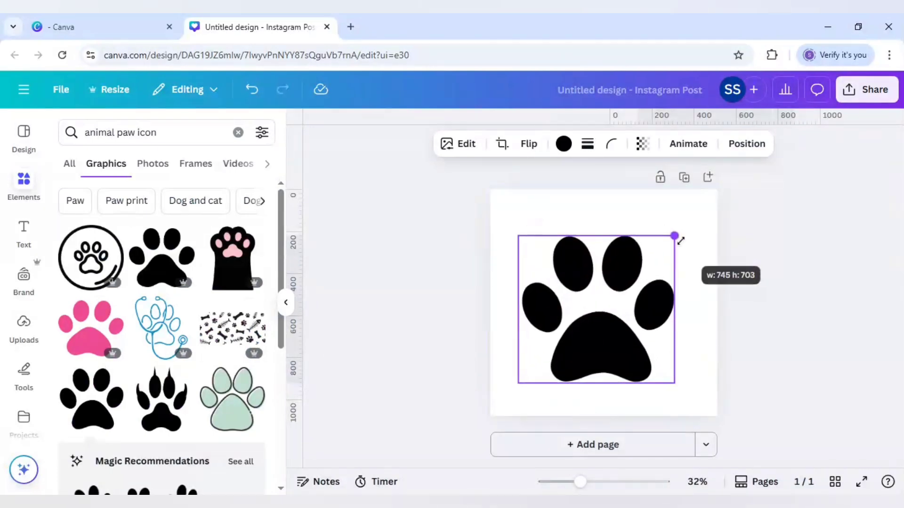
pyautogui.moveTo(610, 296); pyautogui.dragTo(614, 293)
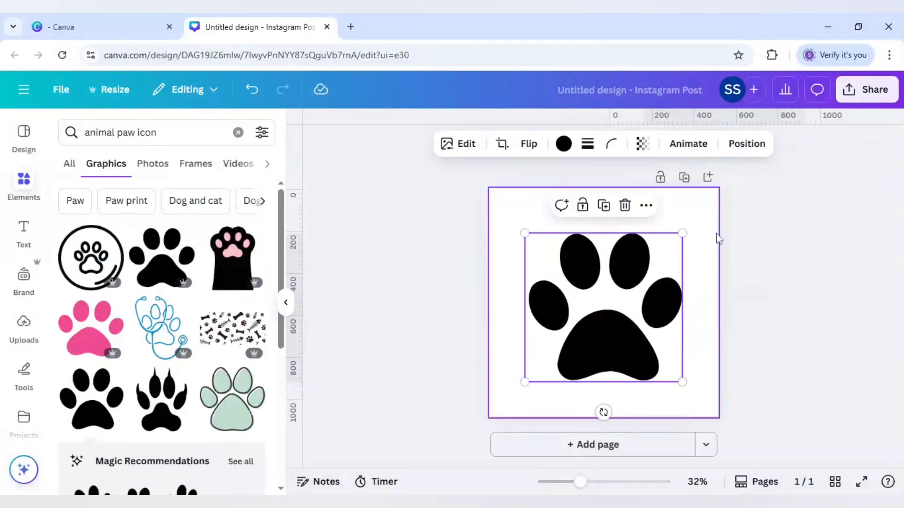
pyautogui.click(685, 178)
pyautogui.scroll(3, 640, 259)
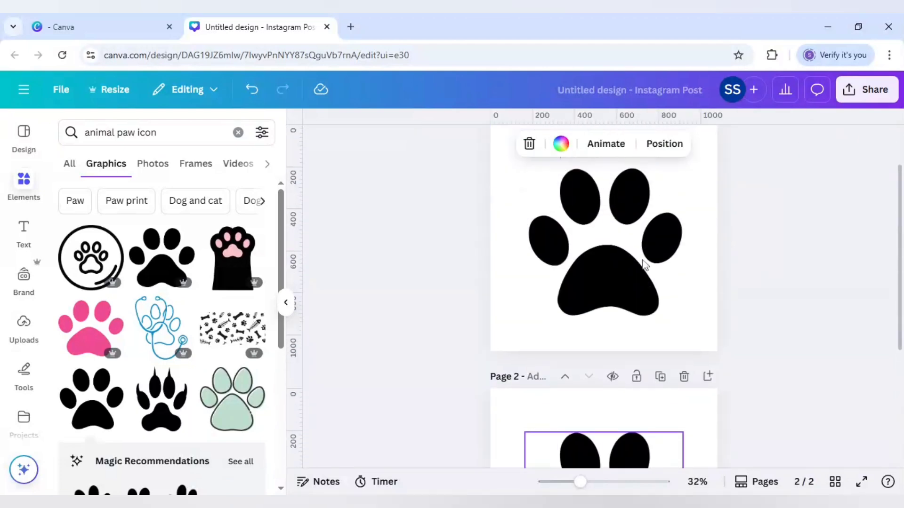
# - Apply the Outline shadow effect to the paw on page 1
pyautogui.click(636, 238)
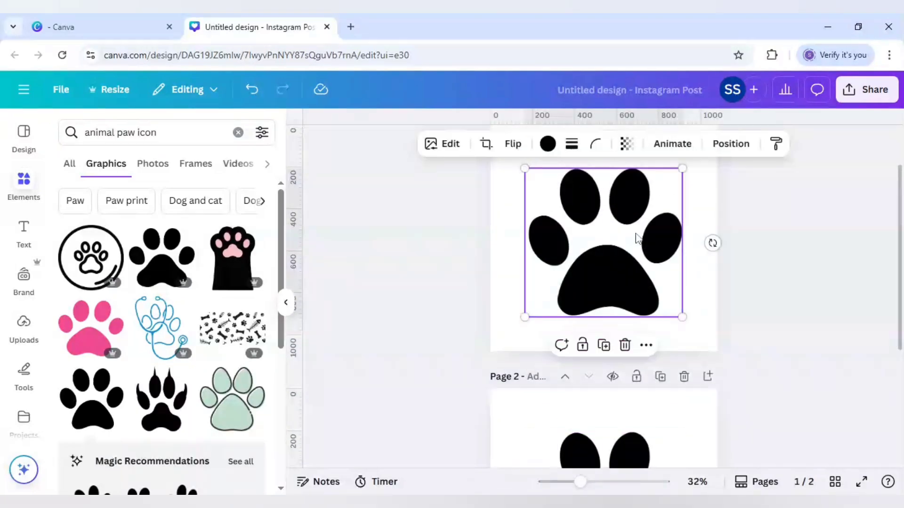
pyautogui.scroll(2, 636, 234)
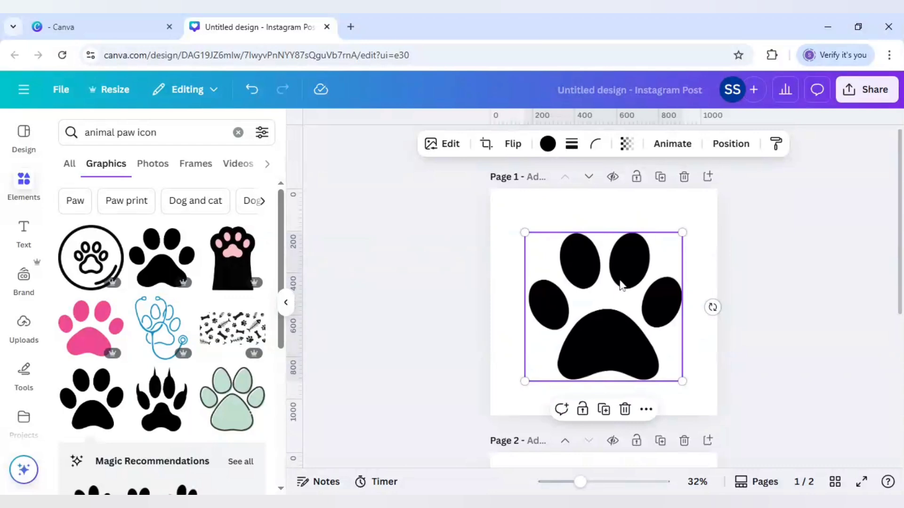
pyautogui.click(440, 147)
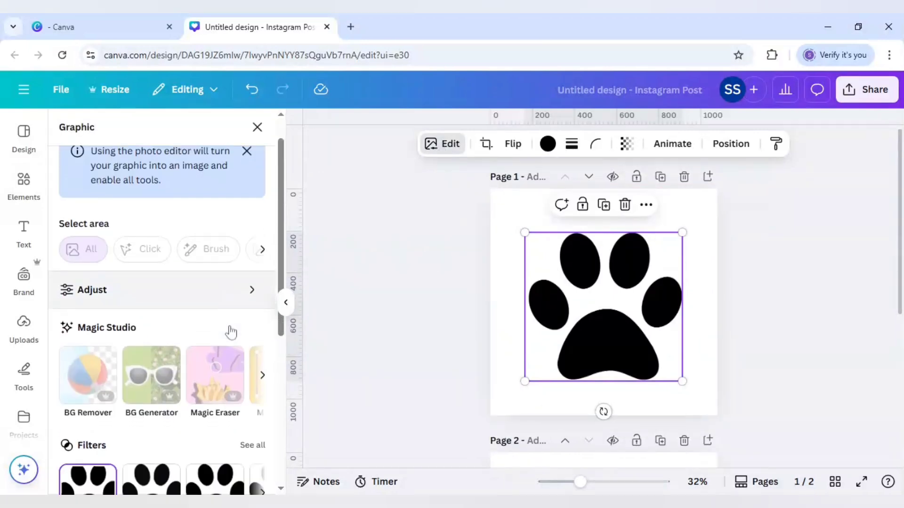
pyautogui.scroll(-5, 229, 329)
pyautogui.scroll(-1, 230, 333)
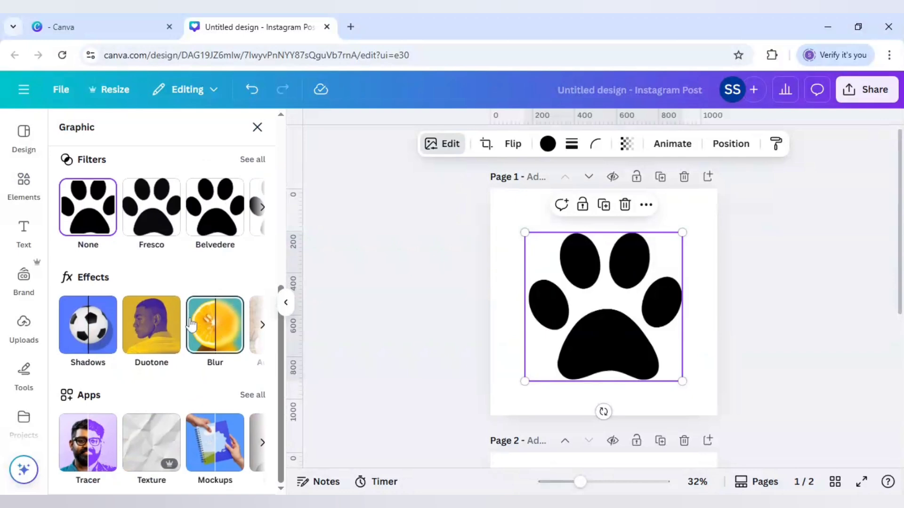
pyautogui.click(98, 323)
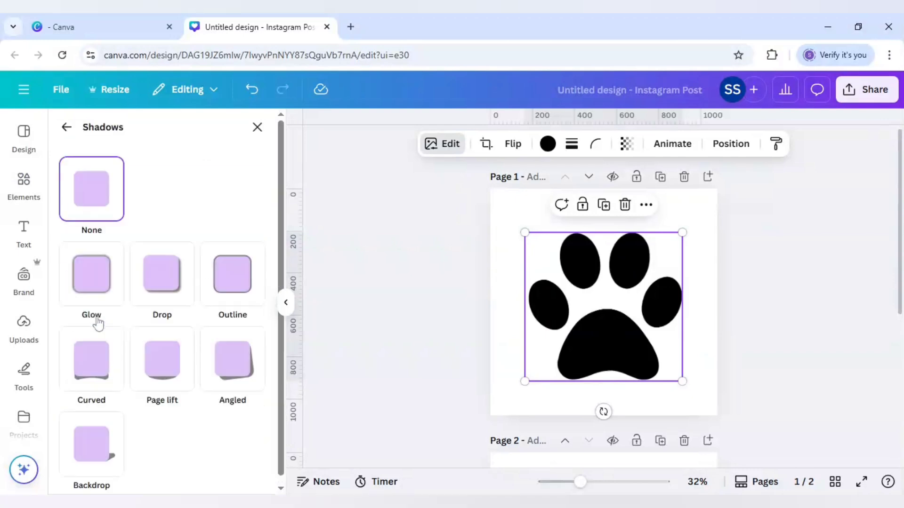
pyautogui.click(250, 294)
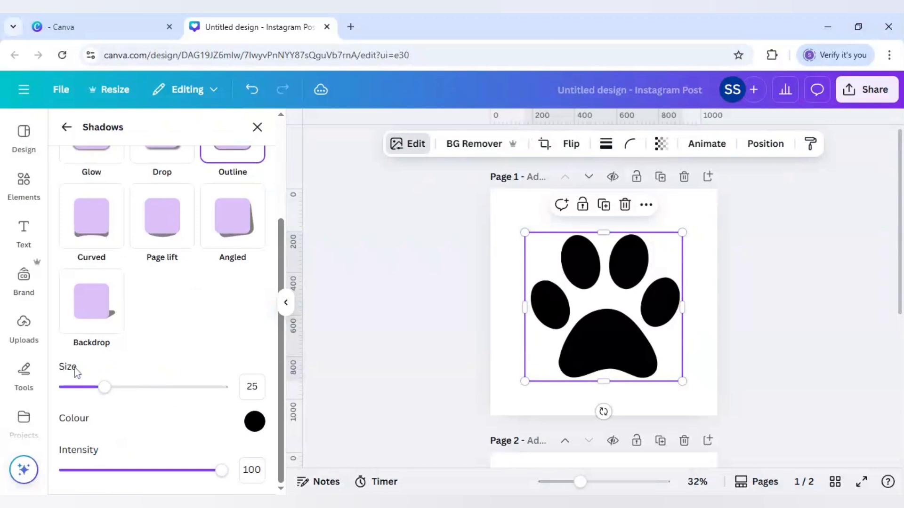
# - Set the outline colour of page 1's paw to bright green #13EF00
pyautogui.click(260, 423)
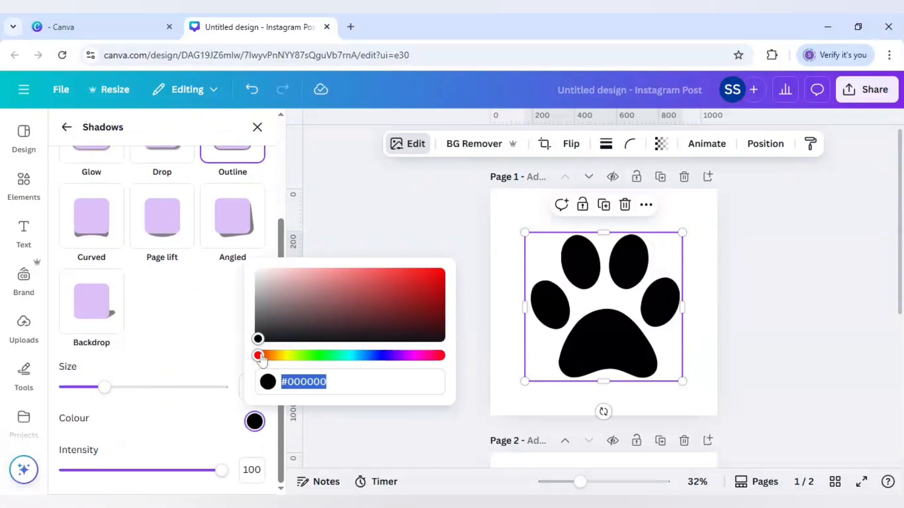
pyautogui.moveTo(258, 356); pyautogui.dragTo(317, 359)
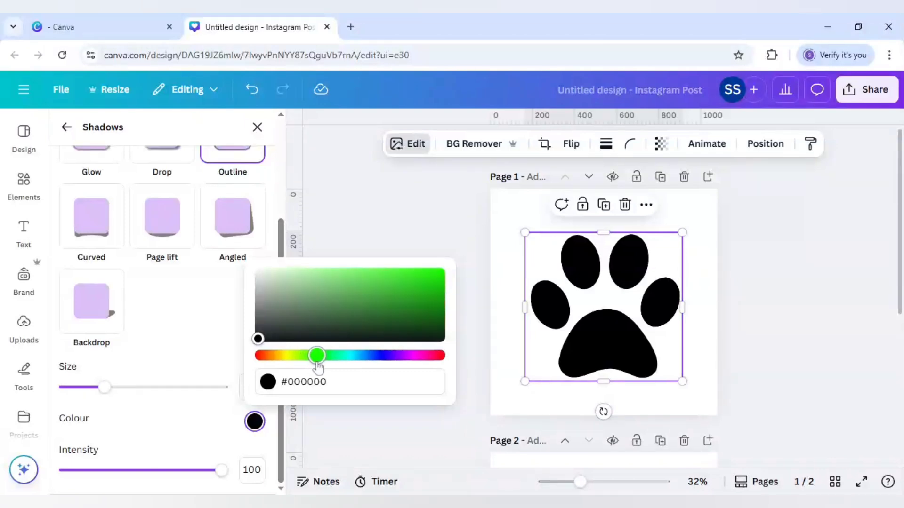
pyautogui.moveTo(259, 337); pyautogui.dragTo(459, 279)
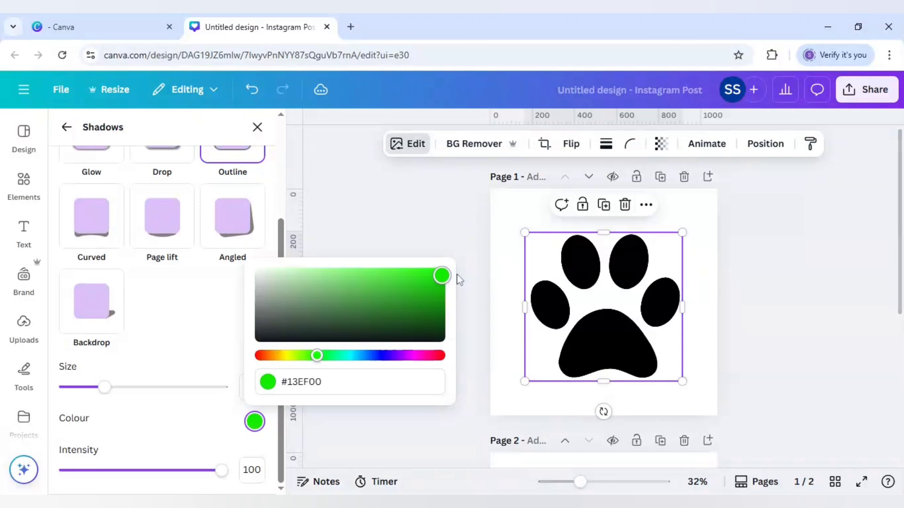
pyautogui.moveTo(441, 276); pyautogui.dragTo(442, 275)
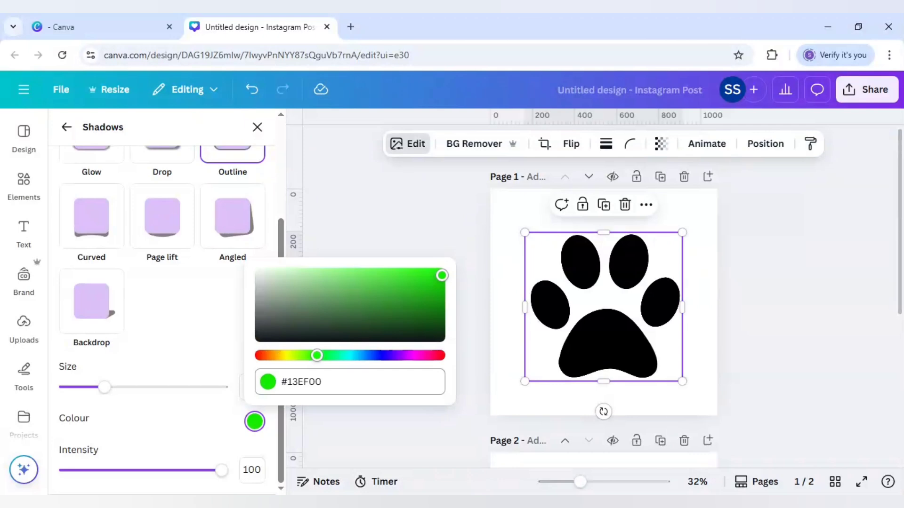
pyautogui.click(301, 382)
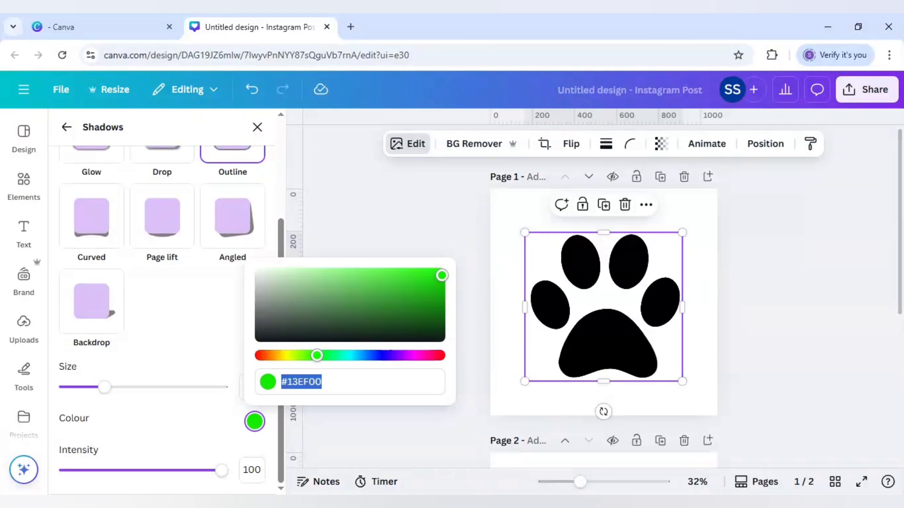
pyautogui.click(228, 334)
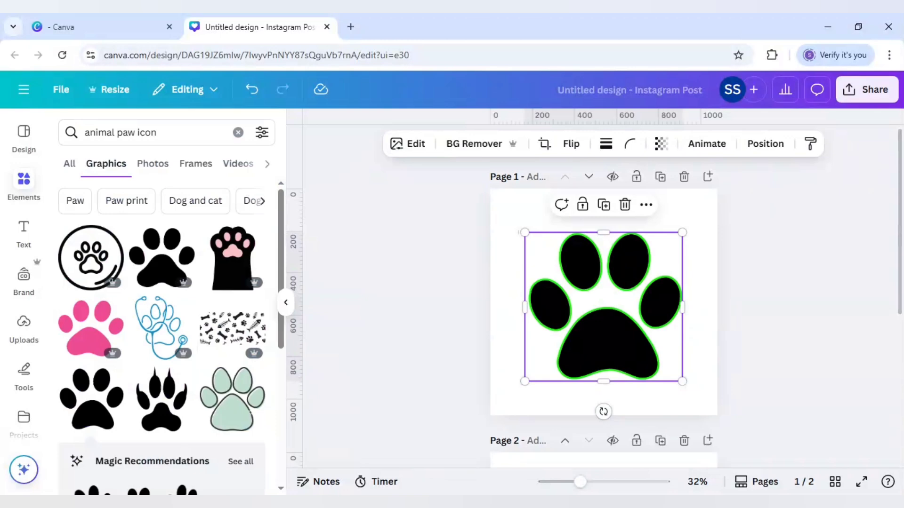
# - Apply the Outline shadow effect to the paw on page 2
pyautogui.scroll(-4, 653, 429)
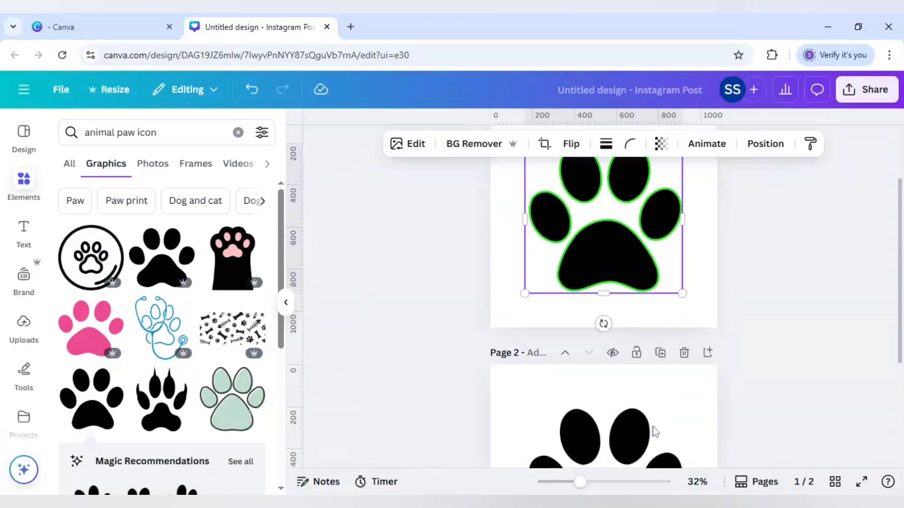
pyautogui.click(635, 394)
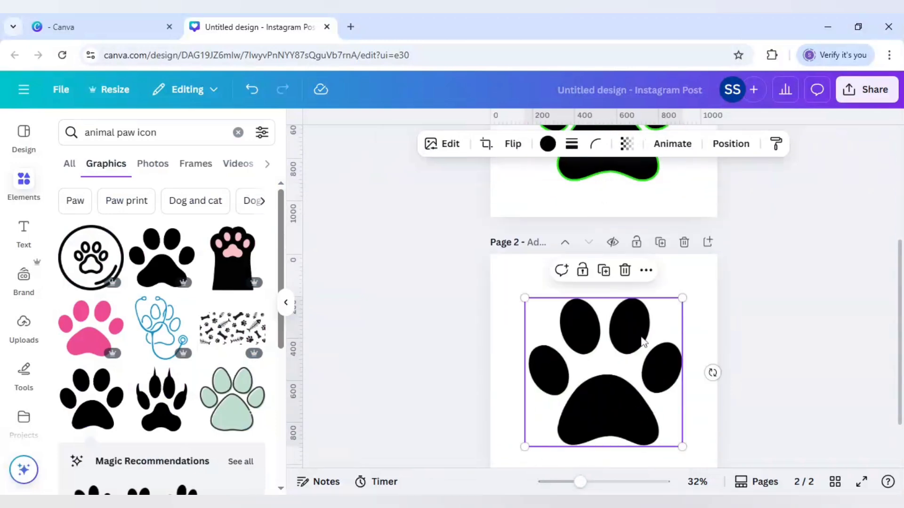
pyautogui.click(442, 150)
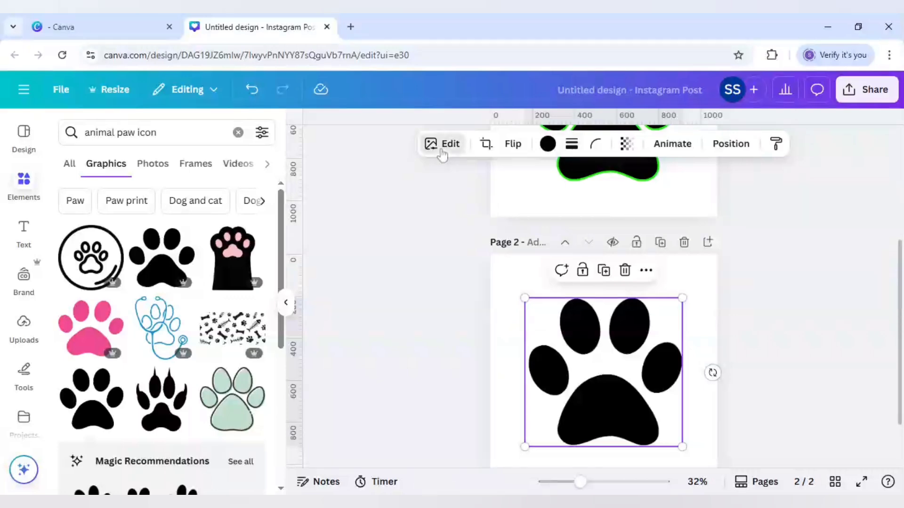
pyautogui.scroll(-3, 198, 330)
pyautogui.scroll(-3, 200, 332)
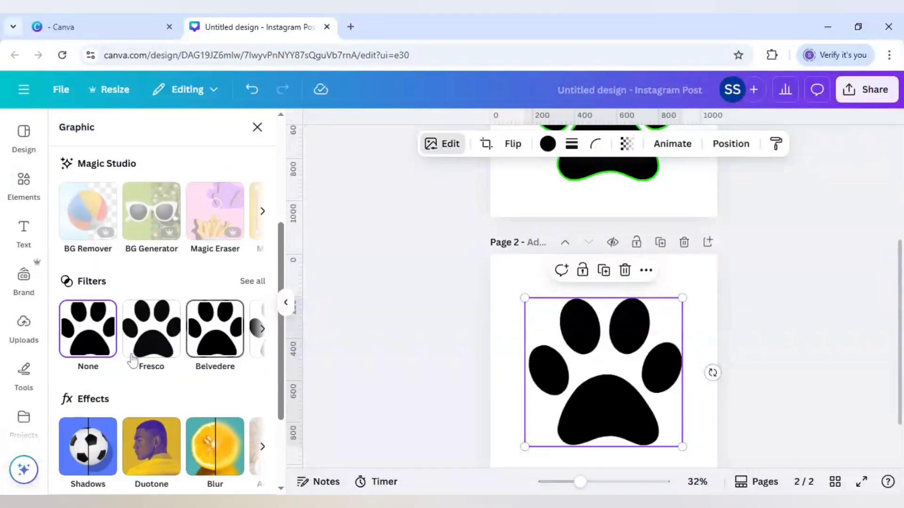
pyautogui.click(93, 380)
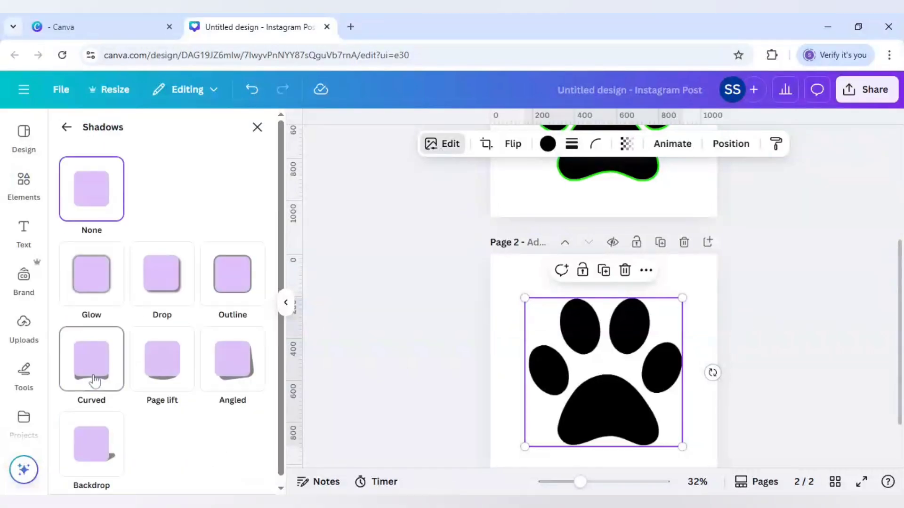
pyautogui.click(234, 289)
# - Set the outline size of page 2's paw to 100, keeping the outline black
pyautogui.scroll(-2, 236, 288)
pyautogui.scroll(-1, 235, 288)
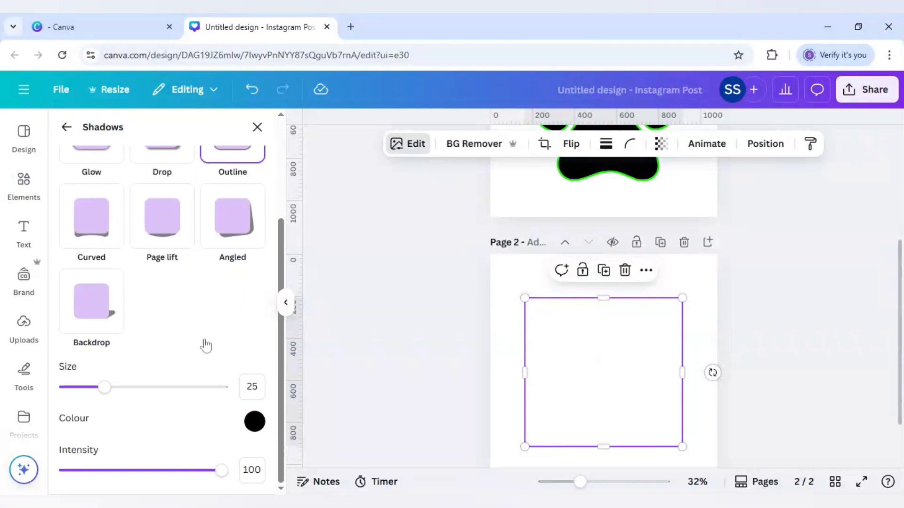
pyautogui.moveTo(109, 393); pyautogui.dragTo(222, 394)
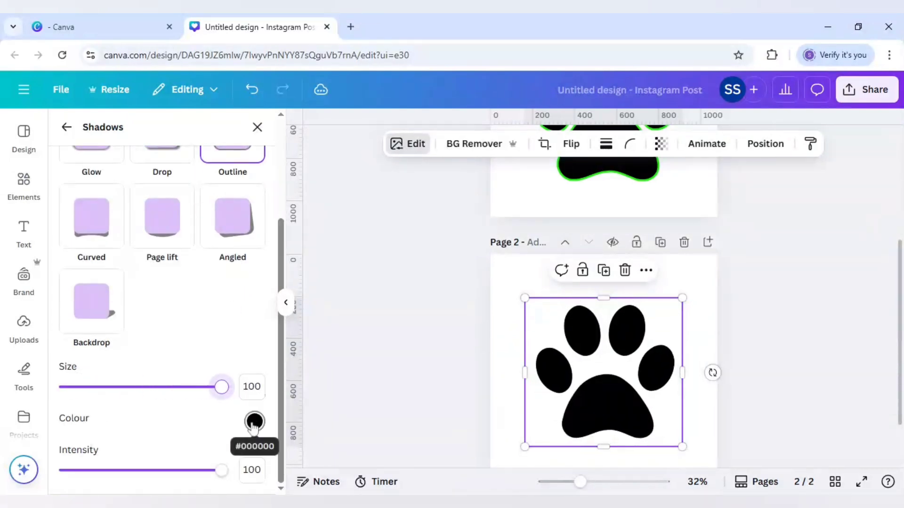
pyautogui.click(400, 332)
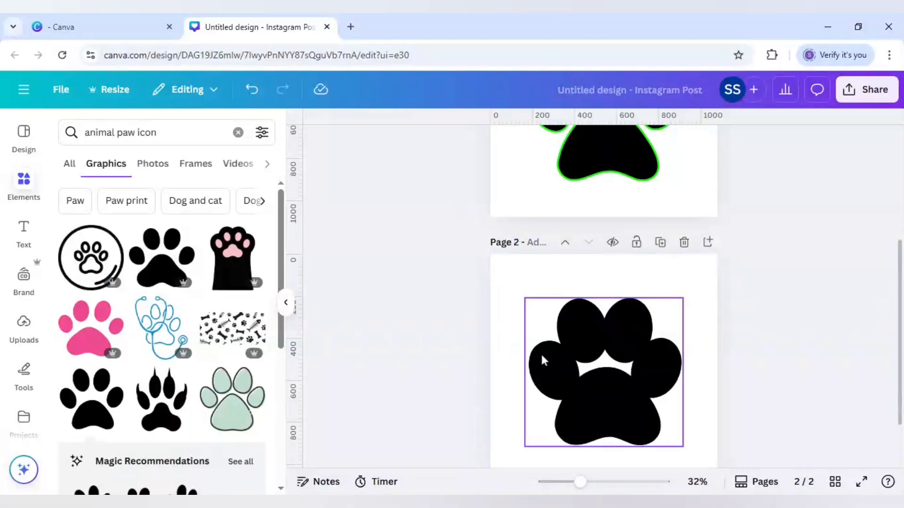
# - Cover the white gap in the centre of page 2's paw with a circle and fill it black
pyautogui.click(612, 365)
pyautogui.click(613, 366)
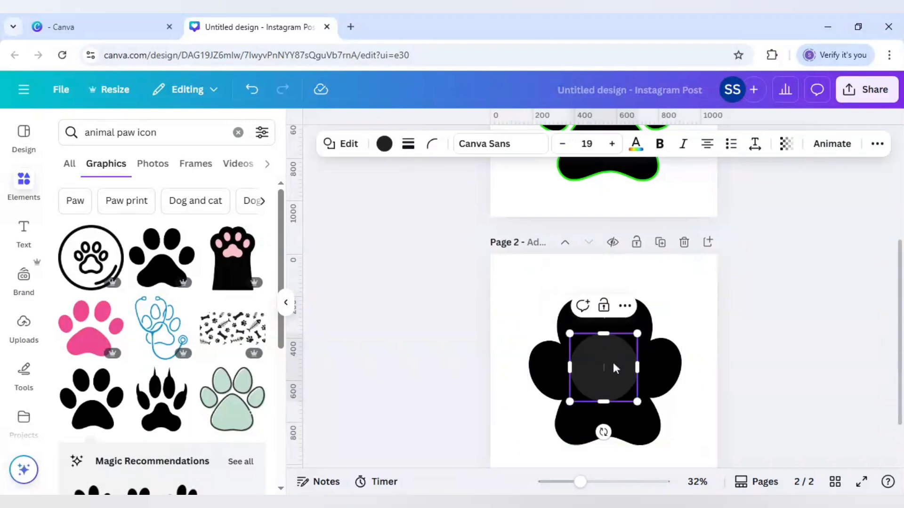
pyautogui.click(625, 391)
pyautogui.click(613, 373)
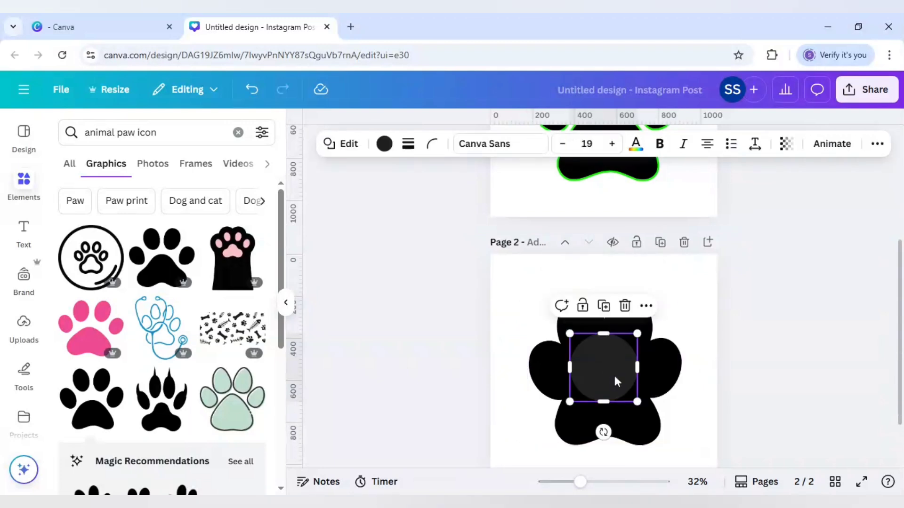
pyautogui.click(384, 143)
pyautogui.click(71, 366)
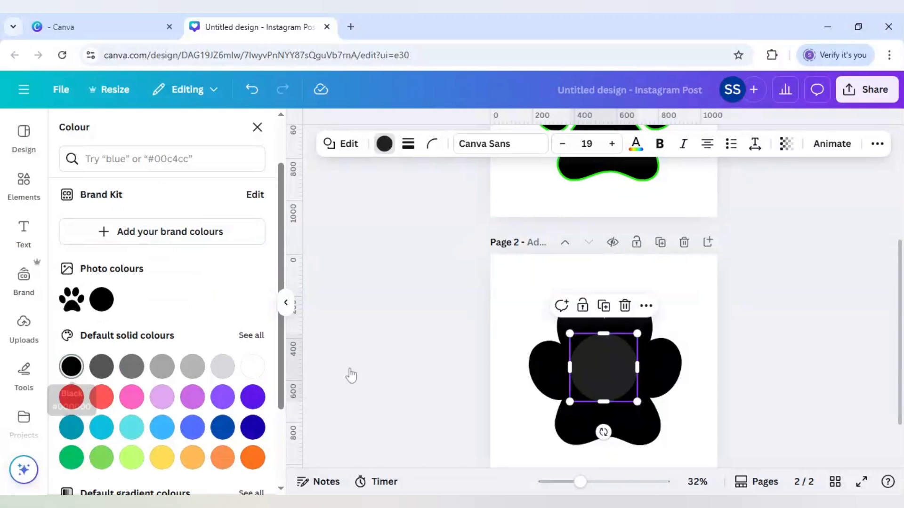
pyautogui.click(384, 369)
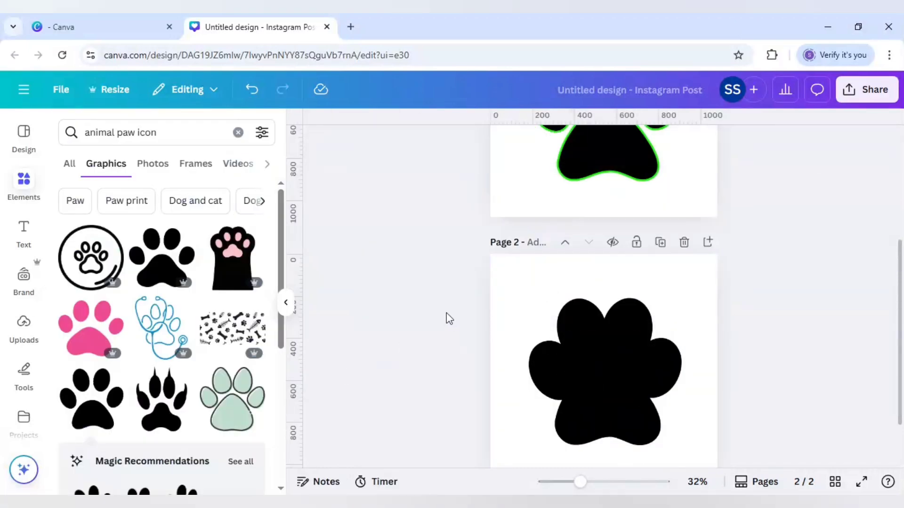
# - Search the graphics for "leopard print background"
pyautogui.click(189, 141)
pyautogui.hotkey('ctrl', 'a')
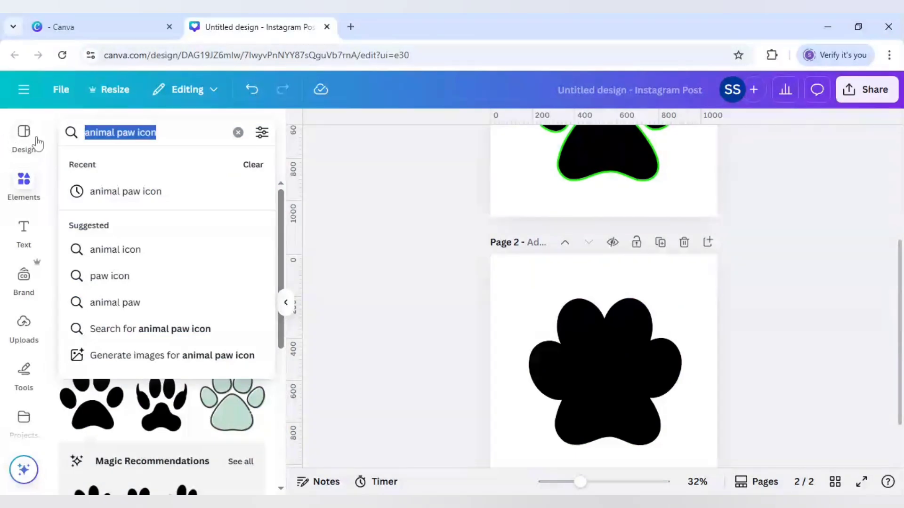
pyautogui.write('l')
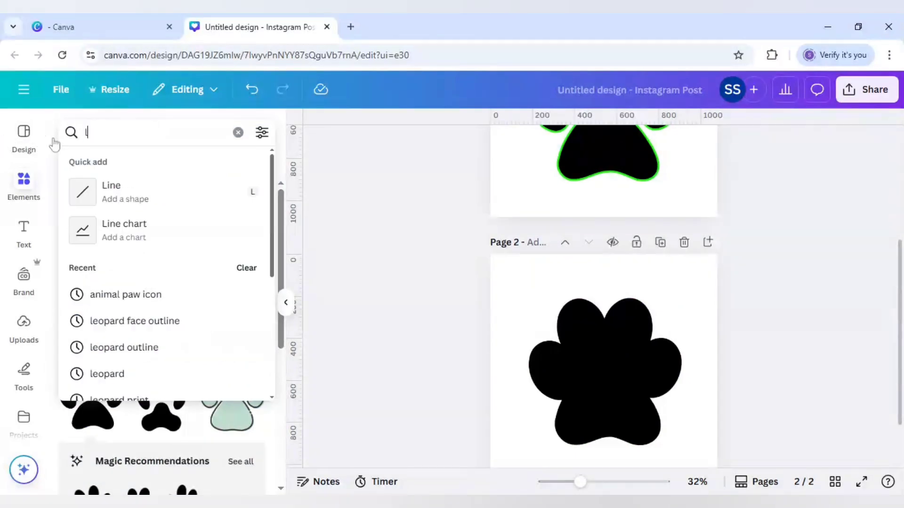
pyautogui.write('eopard pri')
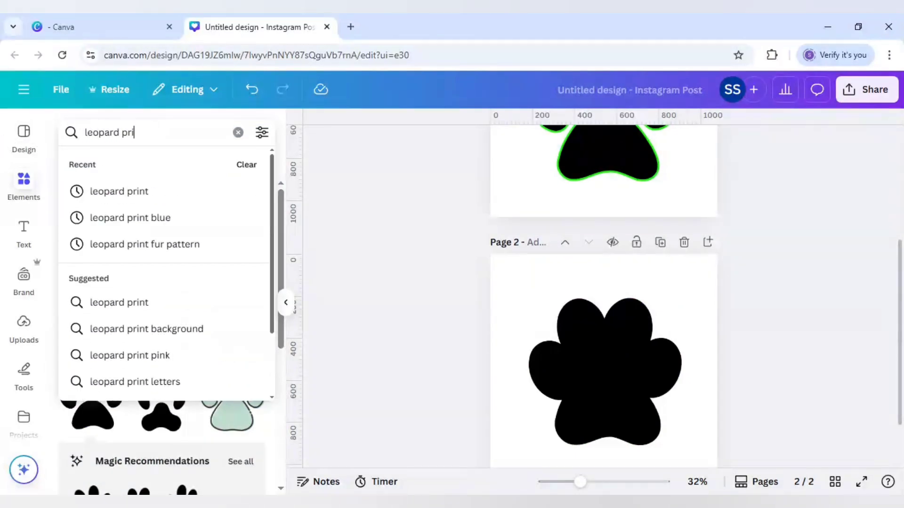
pyautogui.write('nt backgro')
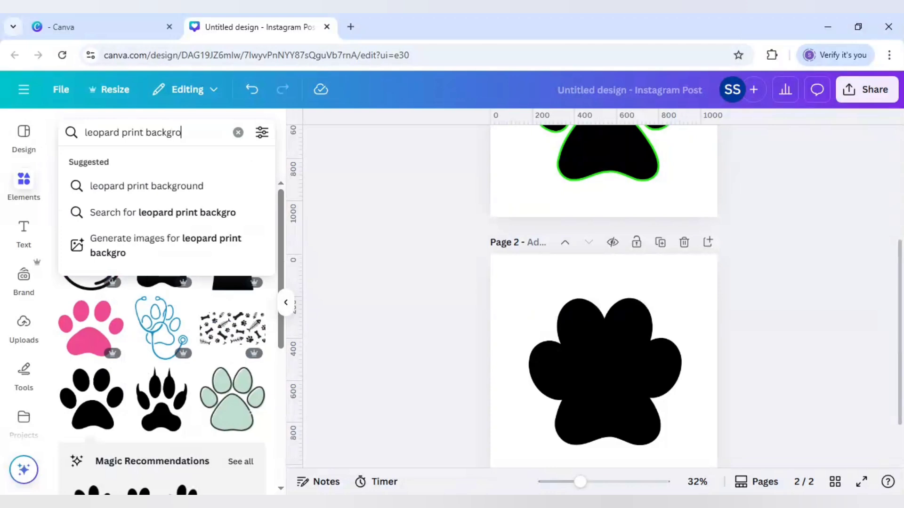
pyautogui.write('und')
pyautogui.press('Return')
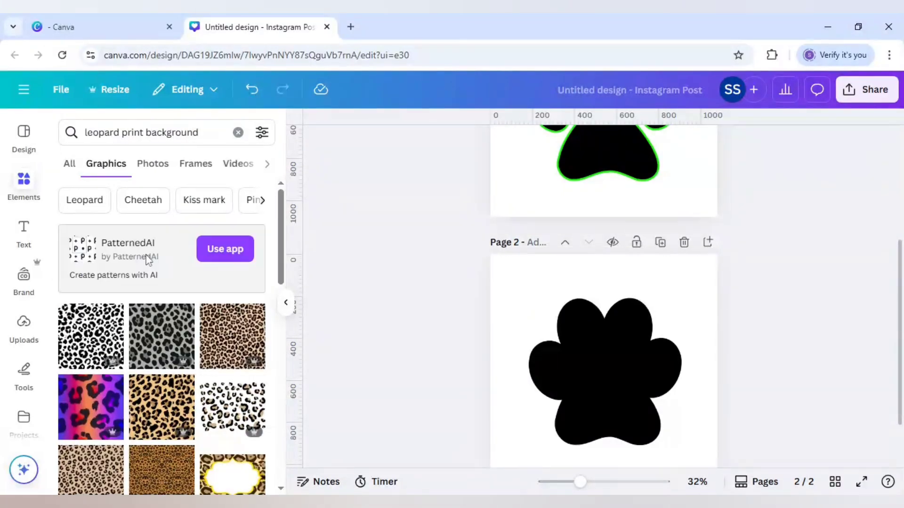
# - Add the pale brown rectangular Leopard Print Background graphic to page 2
pyautogui.scroll(-8, 146, 262)
pyautogui.scroll(-3, 144, 271)
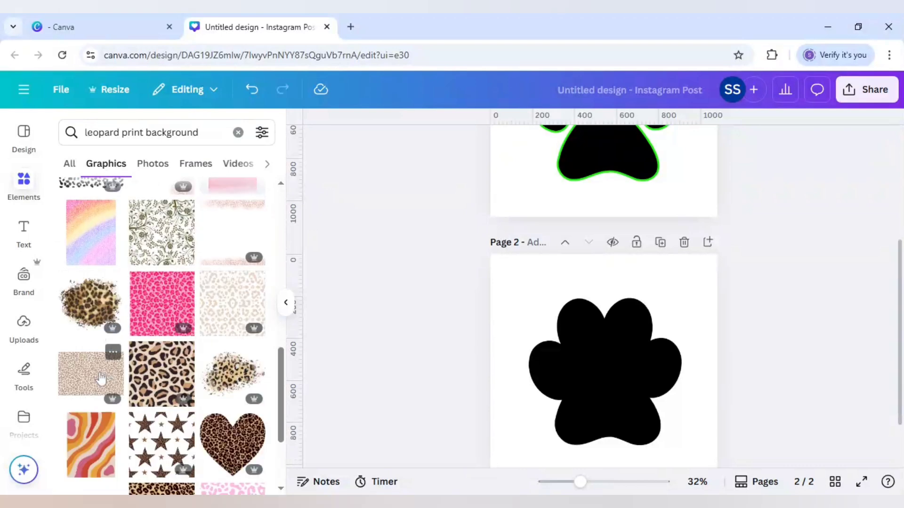
pyautogui.click(113, 351)
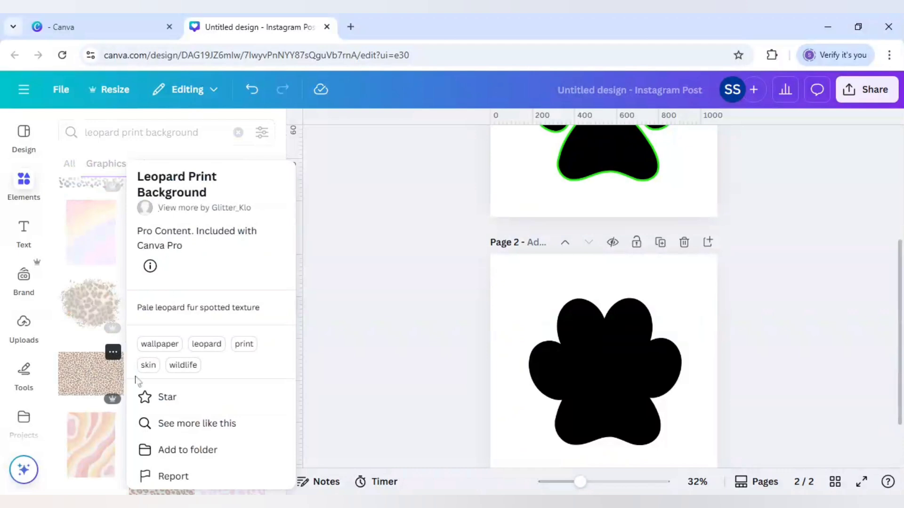
pyautogui.click(87, 376)
pyautogui.click(87, 380)
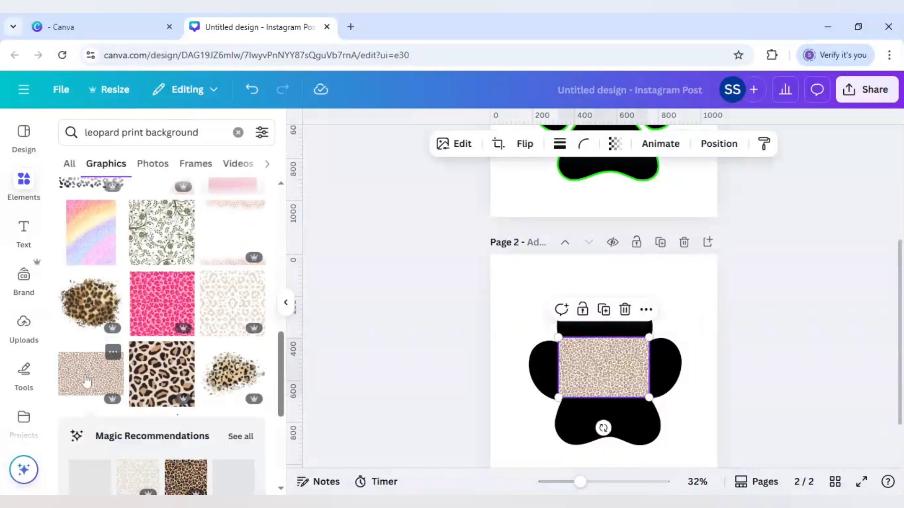
# - Recolour the leopard pattern, changing its brown to black, its beige to green #13EF00 and its cream to white
pyautogui.click(526, 144)
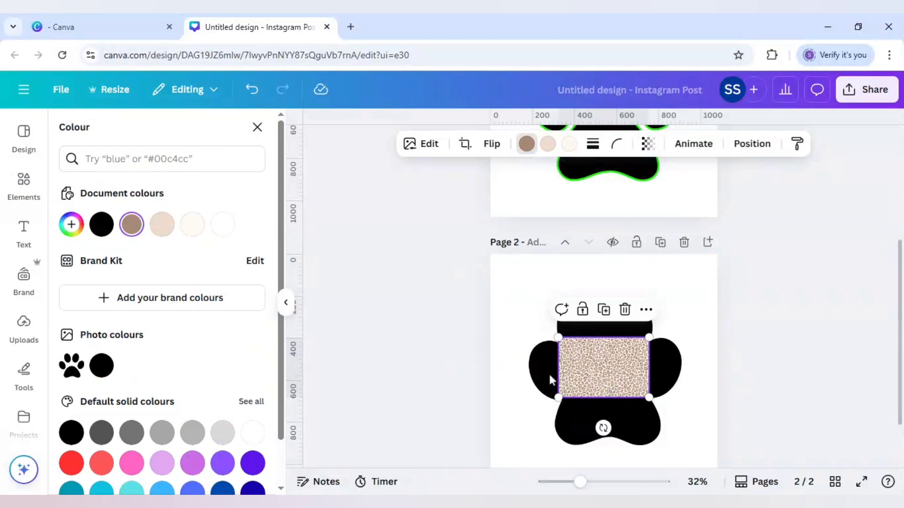
pyautogui.click(71, 431)
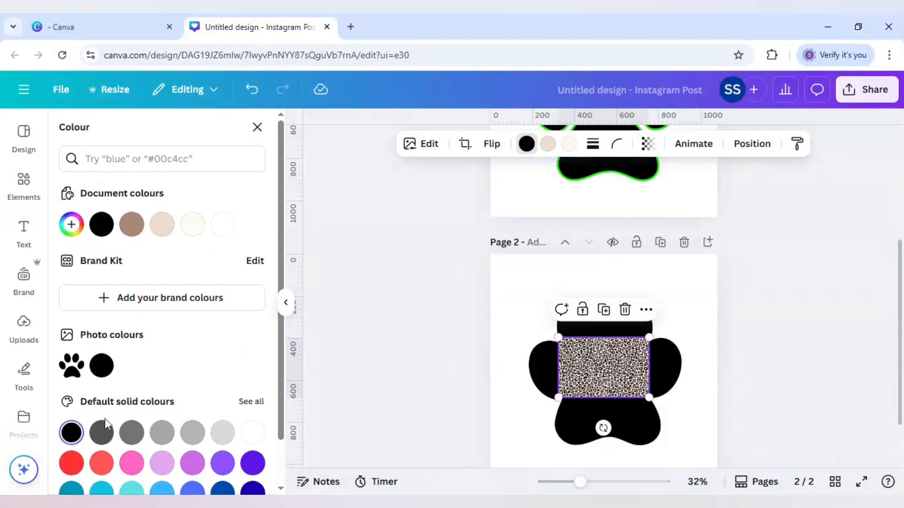
pyautogui.click(547, 144)
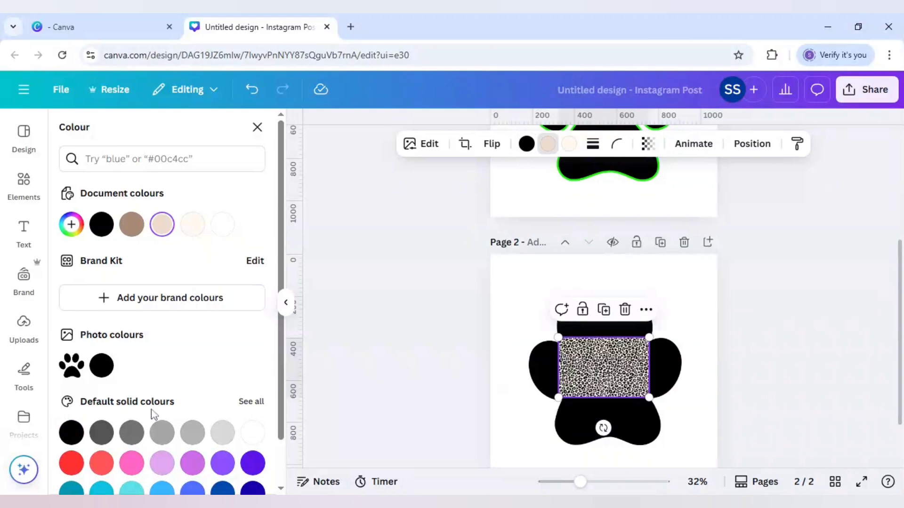
pyautogui.click(71, 224)
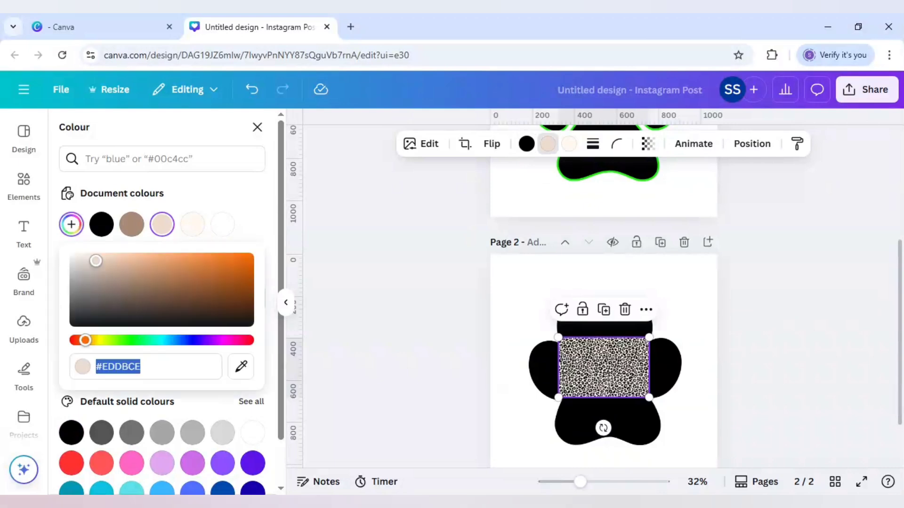
pyautogui.write('#13EF00')
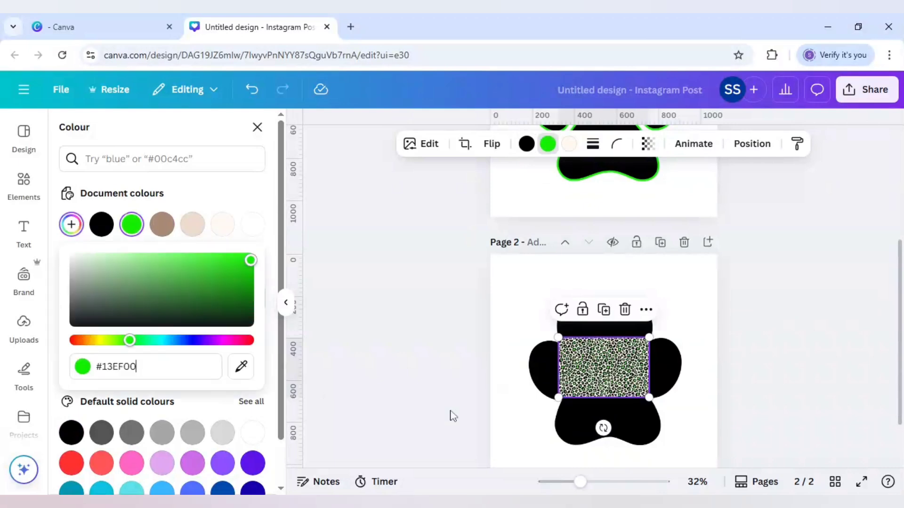
pyautogui.click(569, 143)
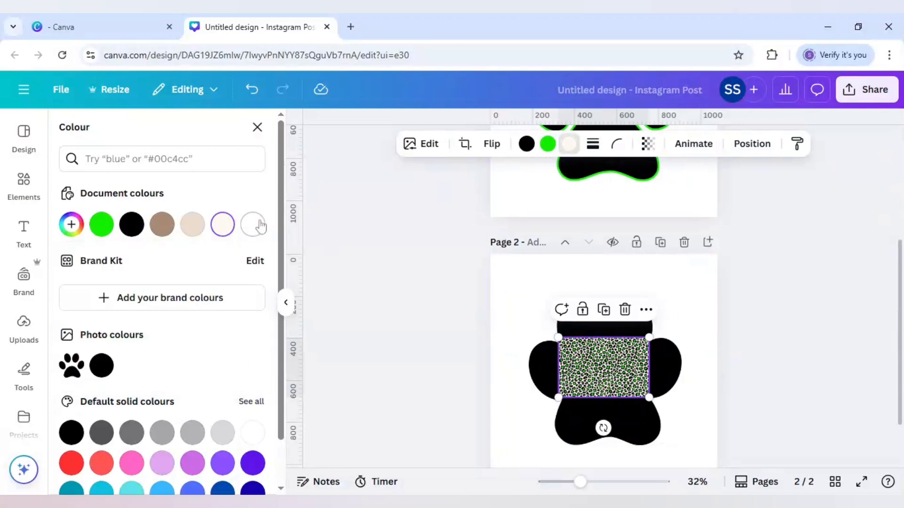
pyautogui.click(252, 432)
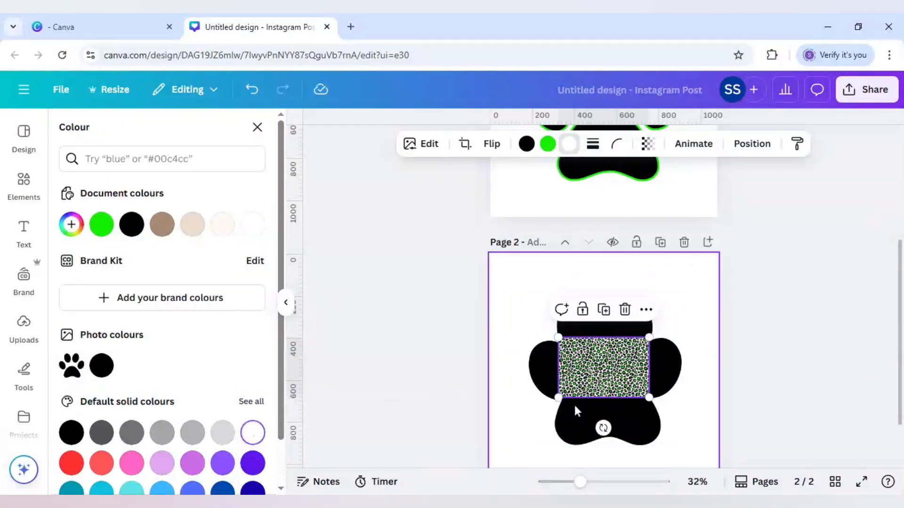
# - Enlarge the leopard pattern over the whole paw on page 2 and set its transparency to 58
pyautogui.moveTo(557, 398); pyautogui.dragTo(459, 463)
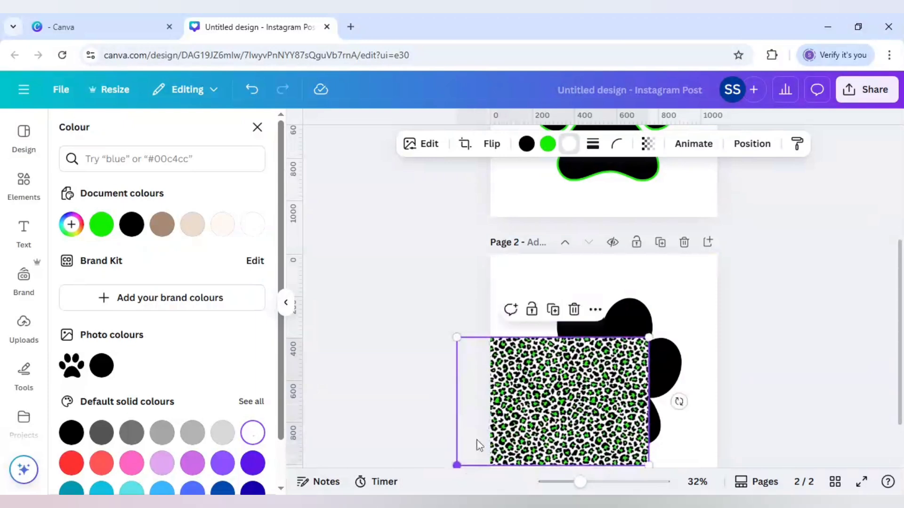
pyautogui.moveTo(647, 339); pyautogui.dragTo(761, 308)
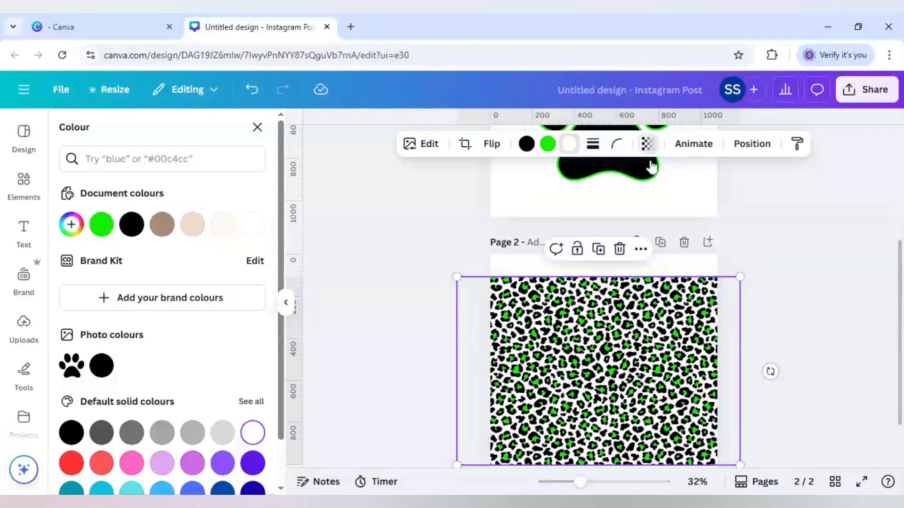
pyautogui.click(647, 144)
pyautogui.moveTo(667, 199); pyautogui.dragTo(638, 200)
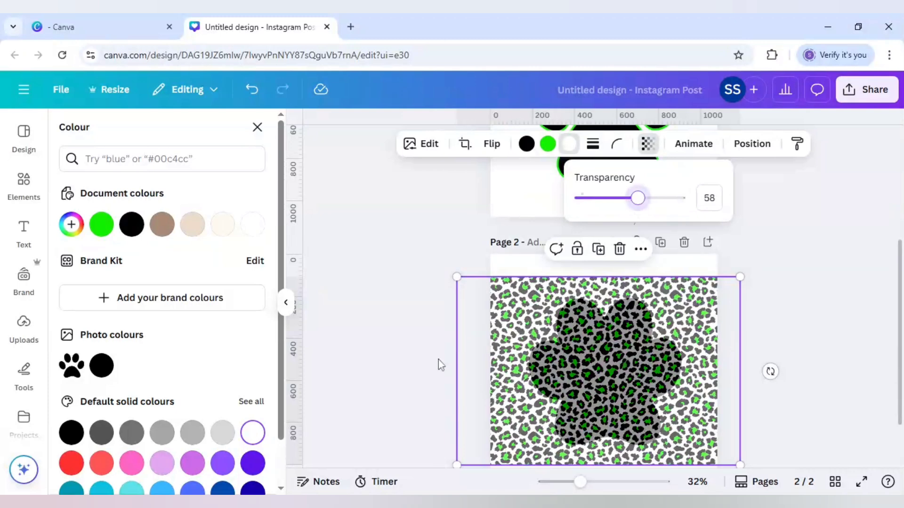
# - Shrink the leopard pattern until it just covers the paw silhouette, and restore it to full opacity
pyautogui.scroll(-2, 441, 365)
pyautogui.moveTo(456, 399); pyautogui.dragTo(478, 387)
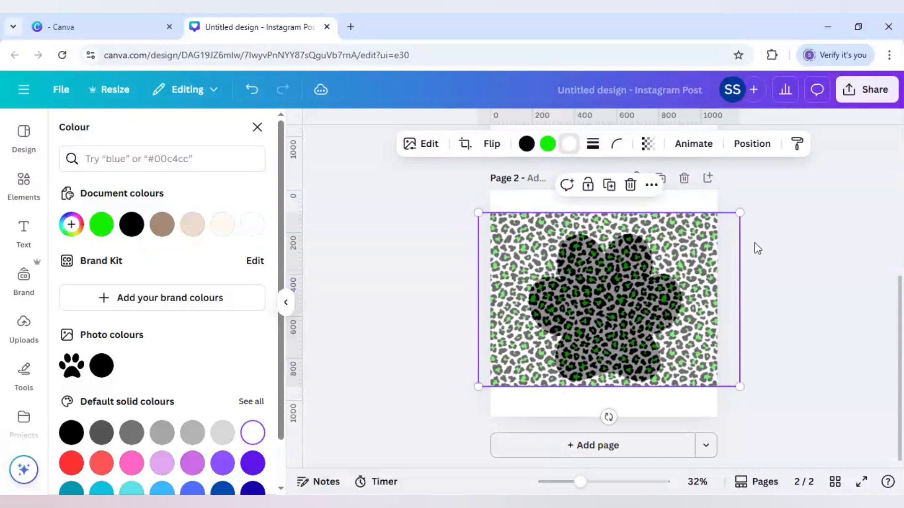
pyautogui.moveTo(739, 213); pyautogui.dragTo(716, 228)
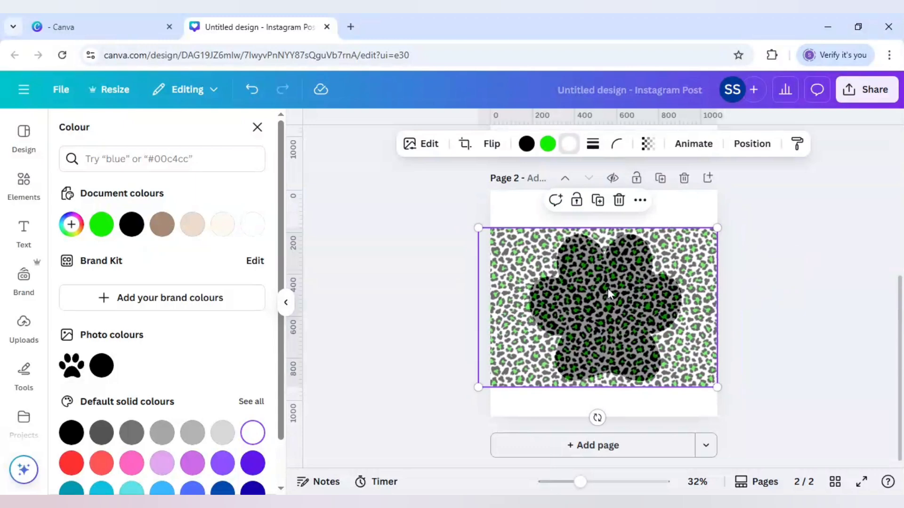
pyautogui.click(647, 144)
pyautogui.moveTo(642, 197); pyautogui.dragTo(700, 208)
pyautogui.click(642, 296)
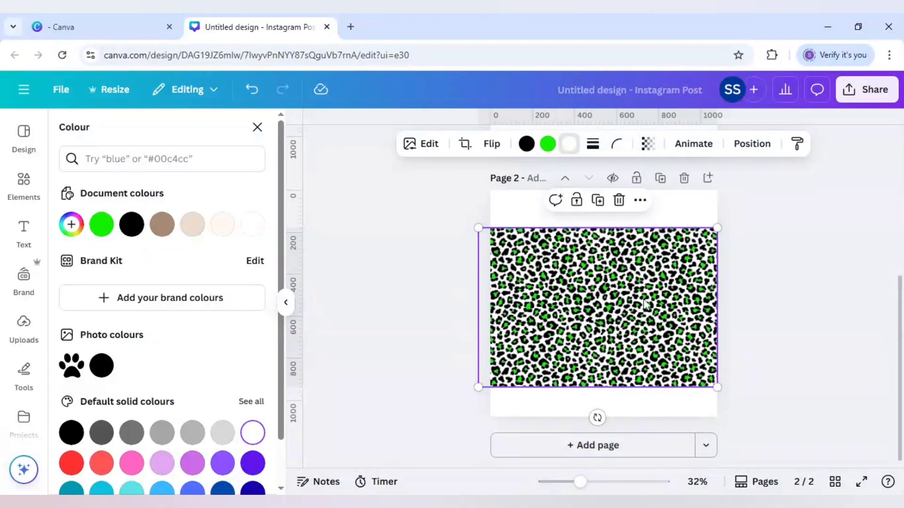
# - Move the leopard pattern from page 2 onto a new page 3
pyautogui.press('Delete')
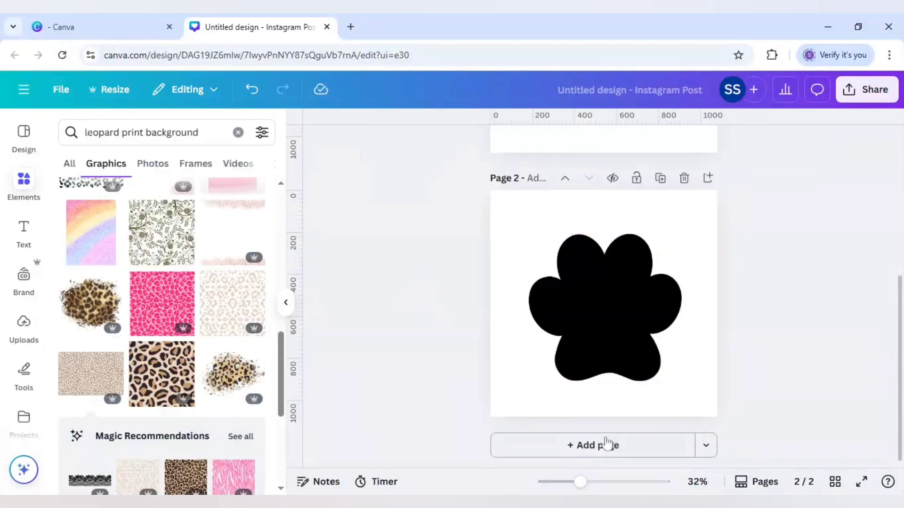
pyautogui.click(605, 444)
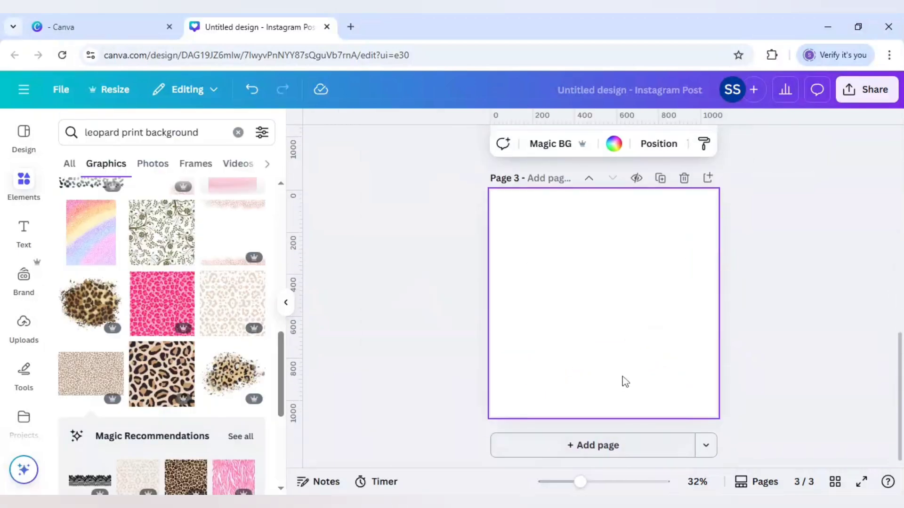
pyautogui.hotkey('ctrl', 'v')
pyautogui.click(799, 328)
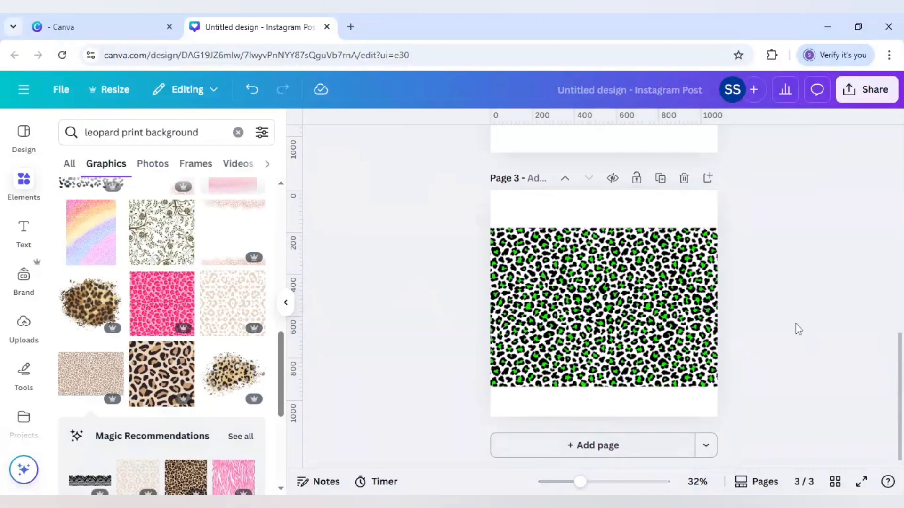
# - Download only pages 2 and 3 as PNG files
pyautogui.scroll(5, 795, 328)
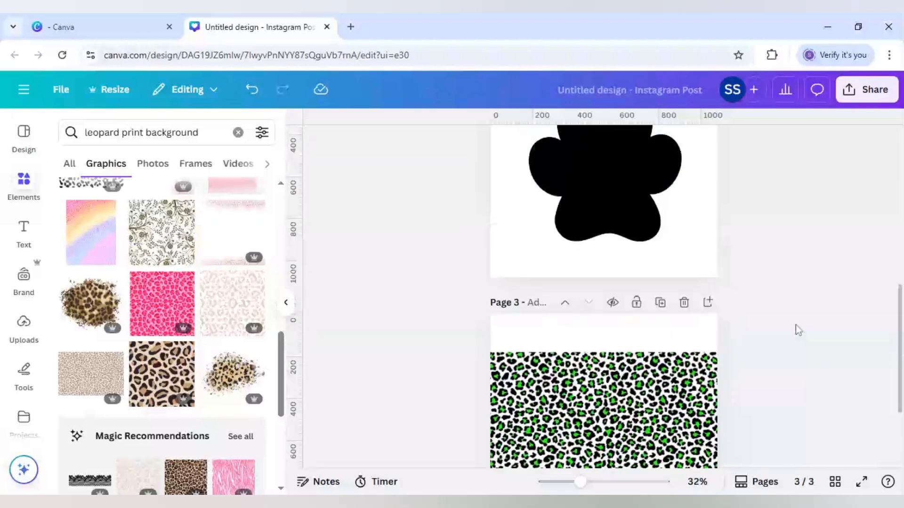
pyautogui.click(867, 100)
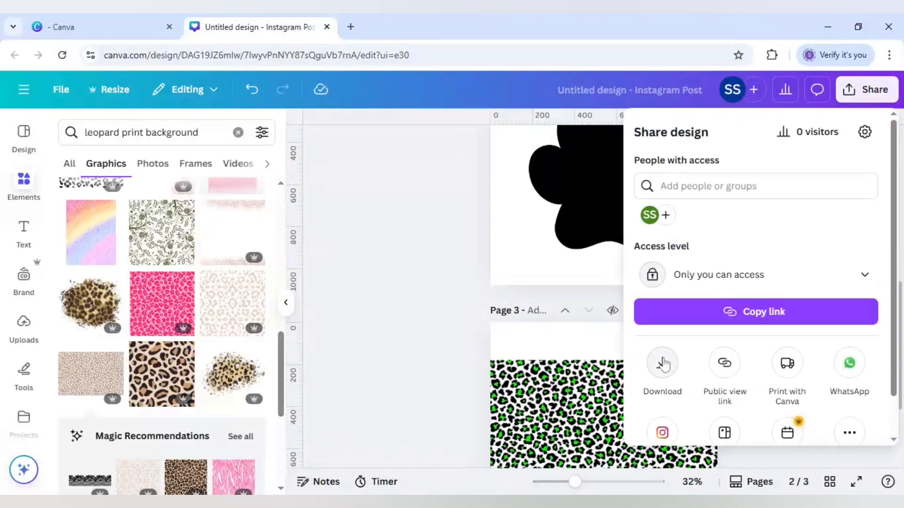
pyautogui.click(662, 364)
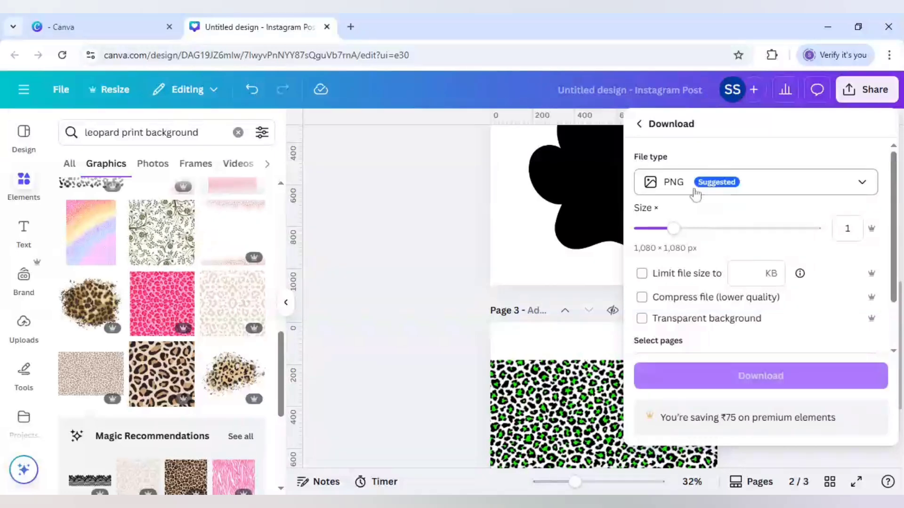
pyautogui.scroll(-2, 720, 294)
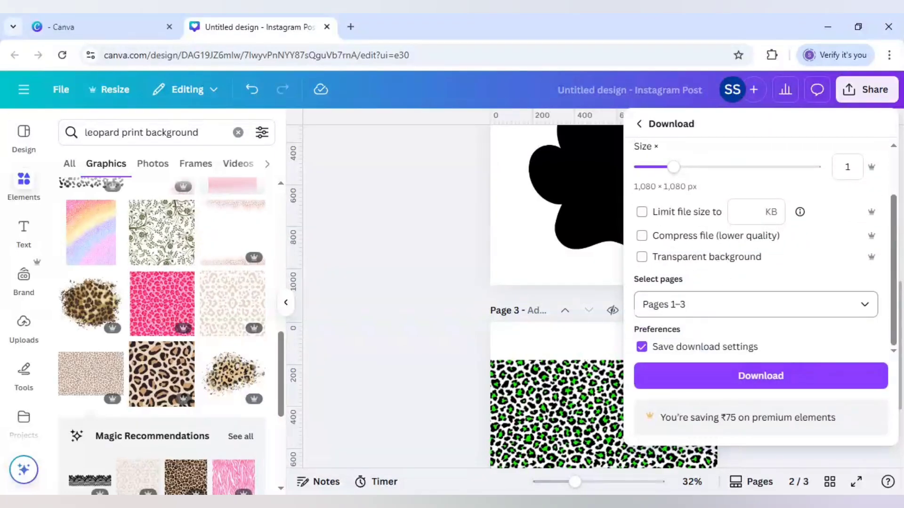
pyautogui.click(744, 305)
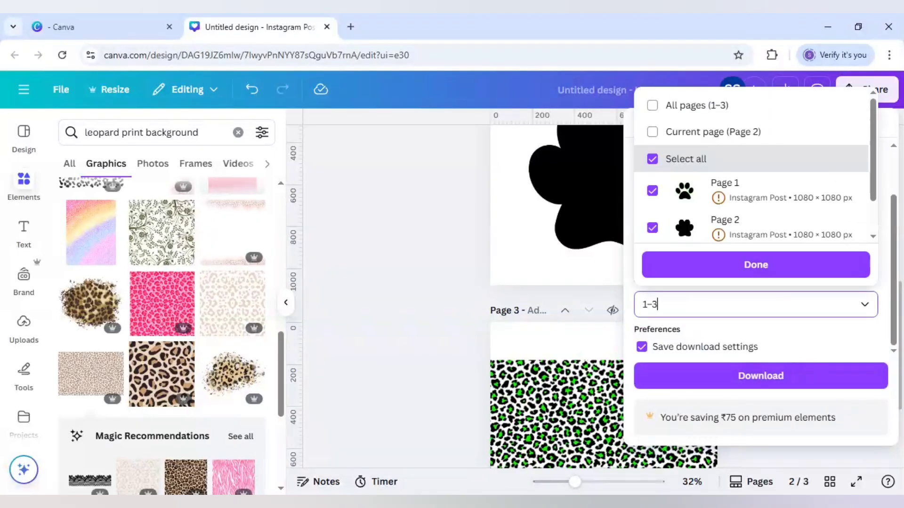
pyautogui.click(652, 159)
pyautogui.scroll(-1, 665, 193)
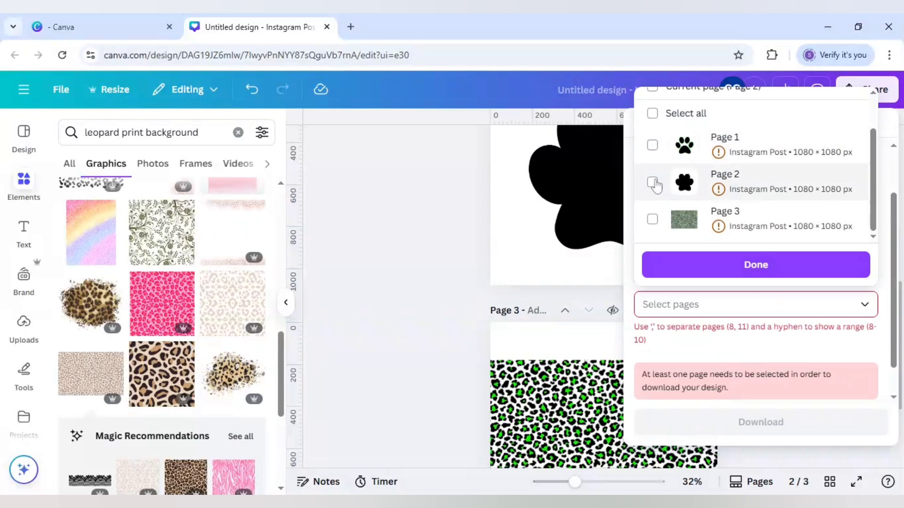
pyautogui.click(653, 182)
pyautogui.click(653, 266)
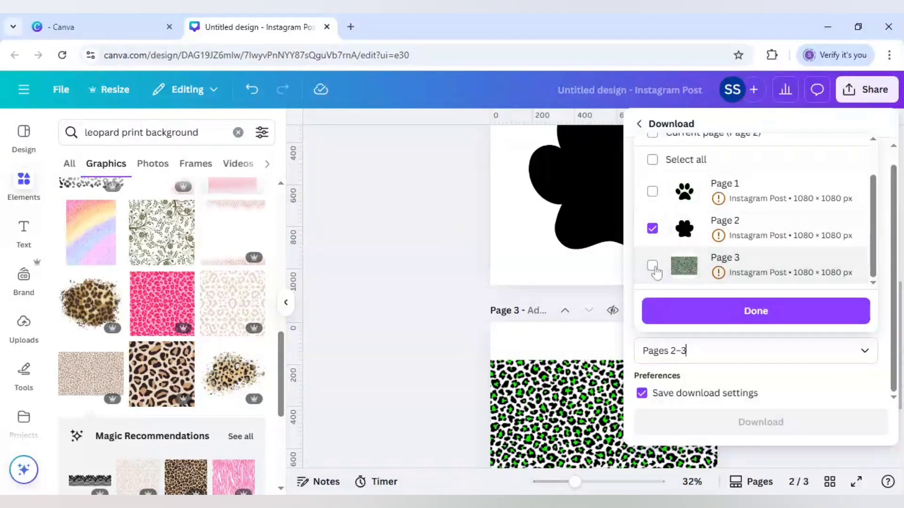
pyautogui.click(760, 385)
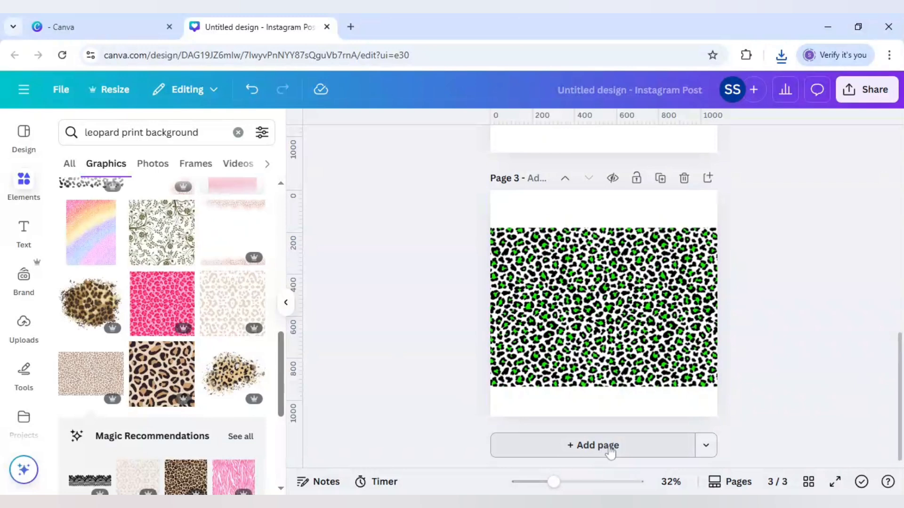
# - Add a fourth page and insert the downloaded paw silhouette and leopard print images on it
pyautogui.click(611, 452)
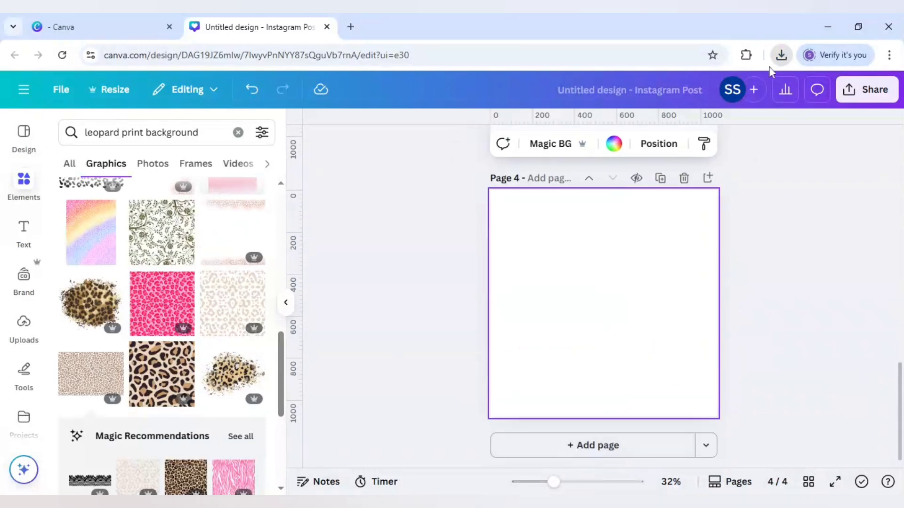
pyautogui.hotkey('ctrl', 'v')
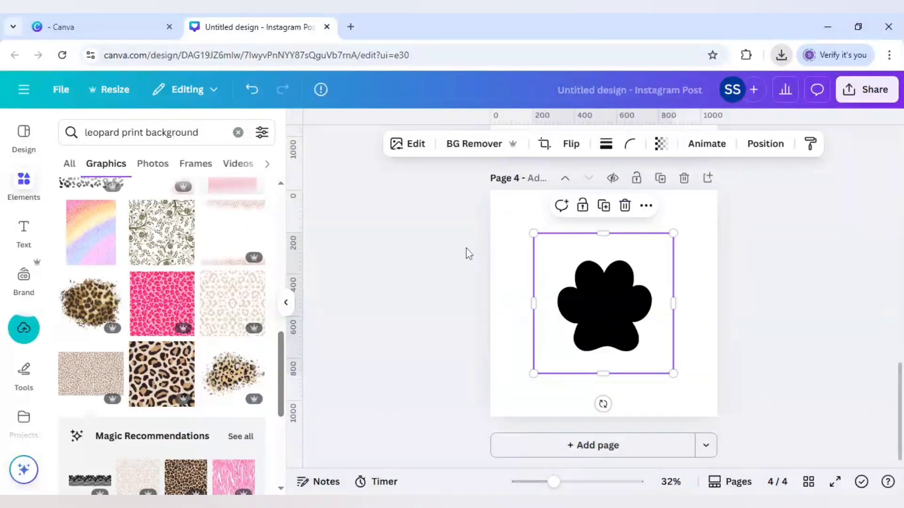
pyautogui.hotkey('ctrl', 'v')
# - Separate the images on page 4, with the leopard print towards the upper right and the paw towards the lower left
pyautogui.moveTo(586, 289); pyautogui.dragTo(657, 237)
pyautogui.click(576, 304)
pyautogui.moveTo(571, 303); pyautogui.dragTo(536, 330)
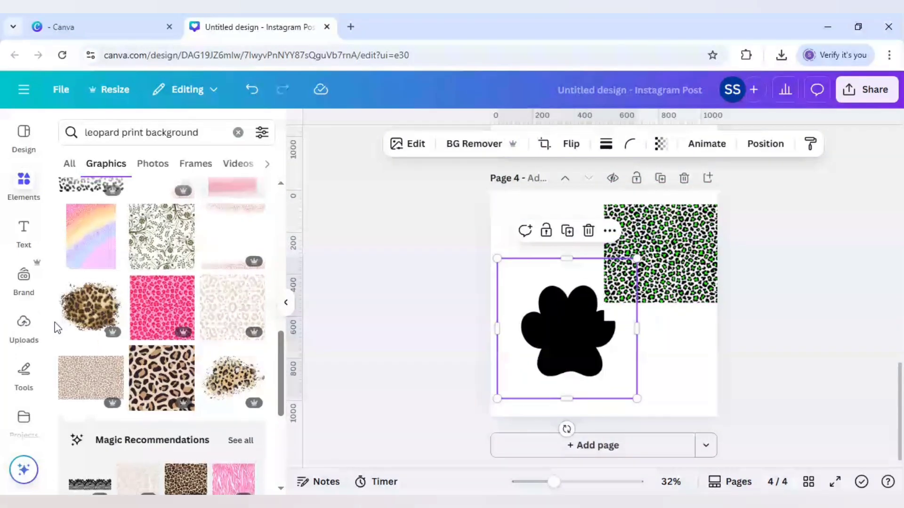
# - Search the apps for "blend" and open the Blend Image app
pyautogui.scroll(2, 86, 330)
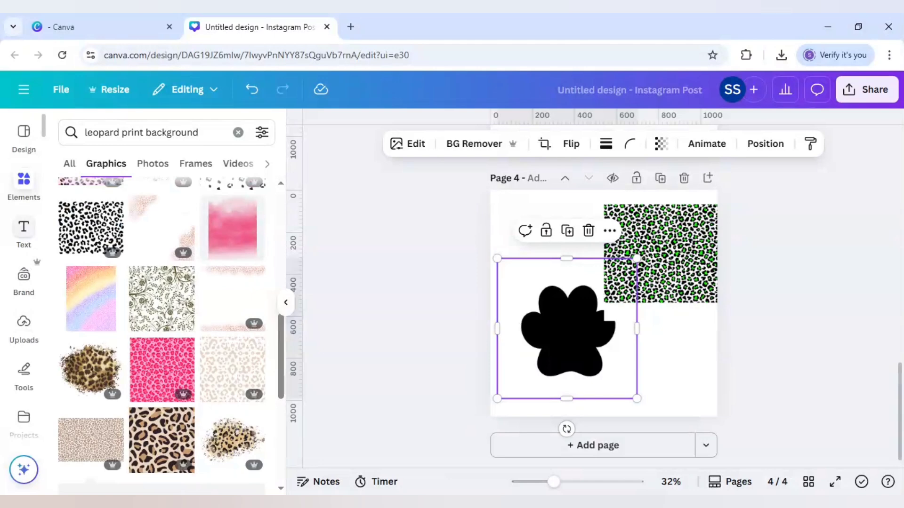
pyautogui.scroll(-3, 26, 264)
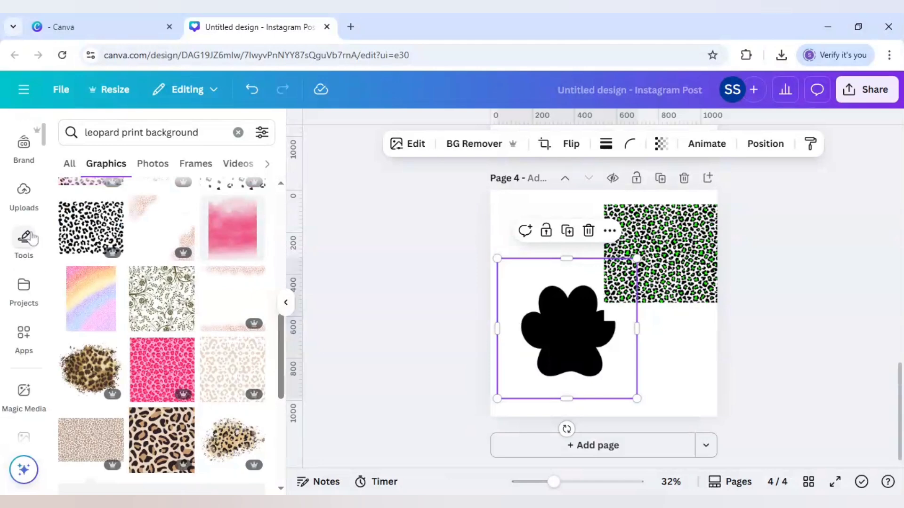
pyautogui.click(24, 336)
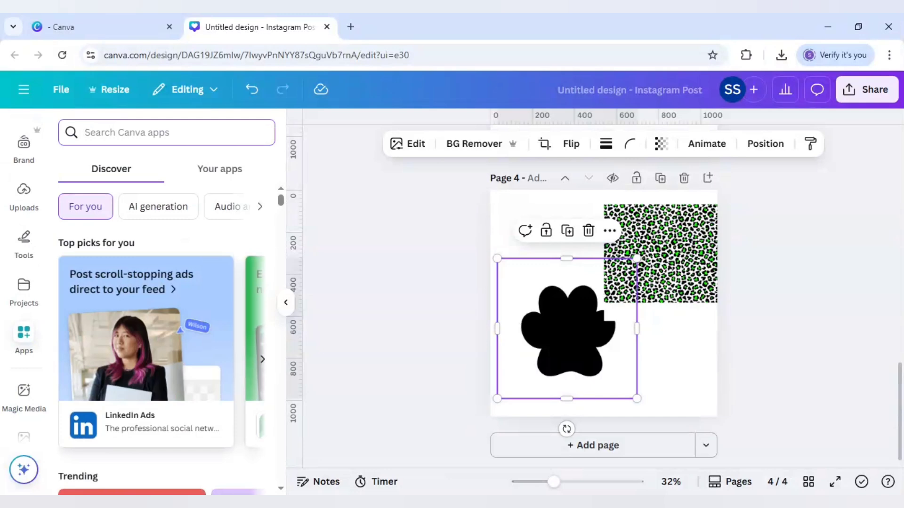
pyautogui.write('blend')
pyautogui.press('Return')
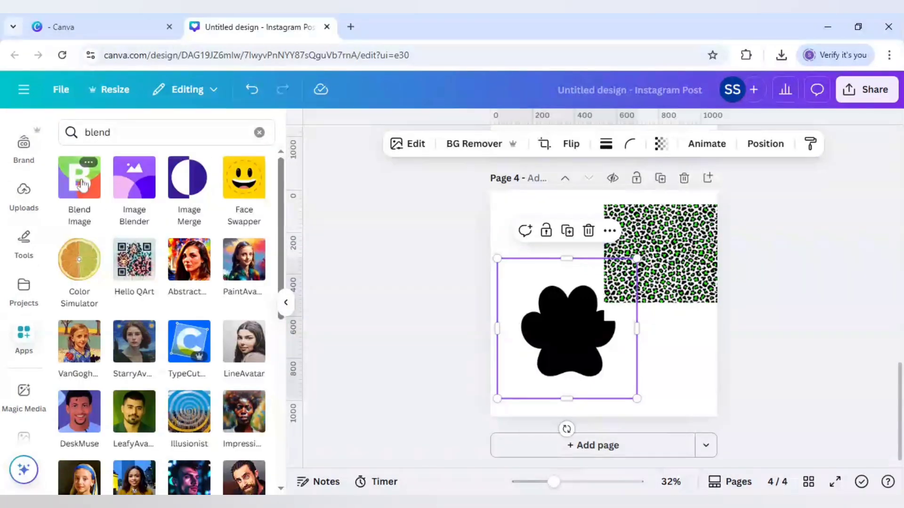
pyautogui.click(81, 184)
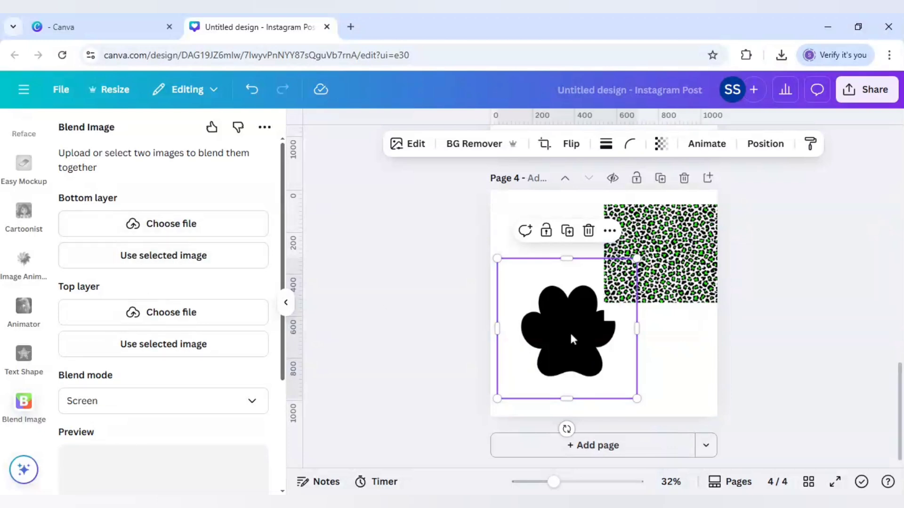
# - Set the black paw silhouette as the blend's bottom layer and the green leopard print as its top layer
pyautogui.click(160, 264)
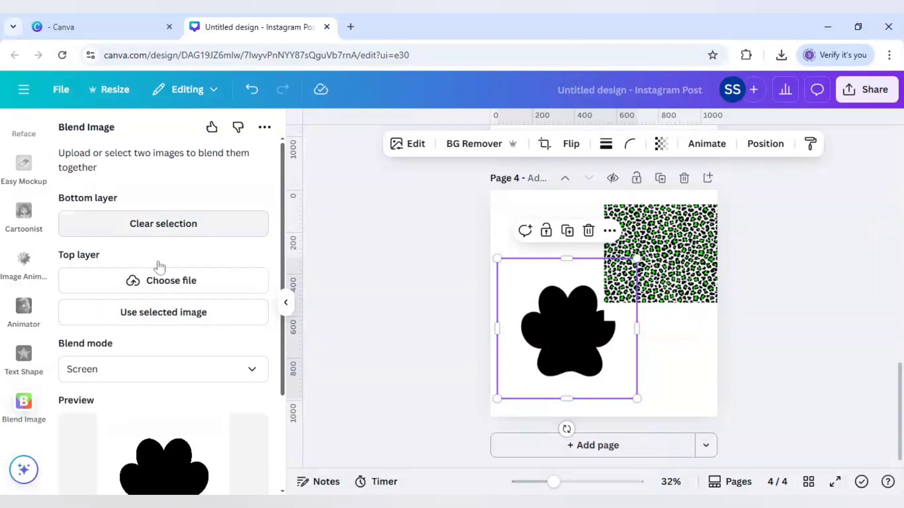
pyautogui.click(672, 260)
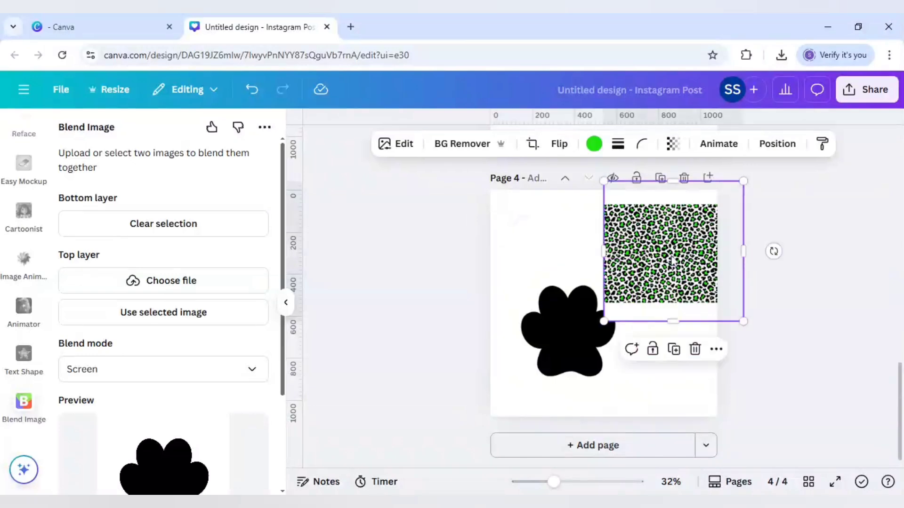
pyautogui.click(183, 316)
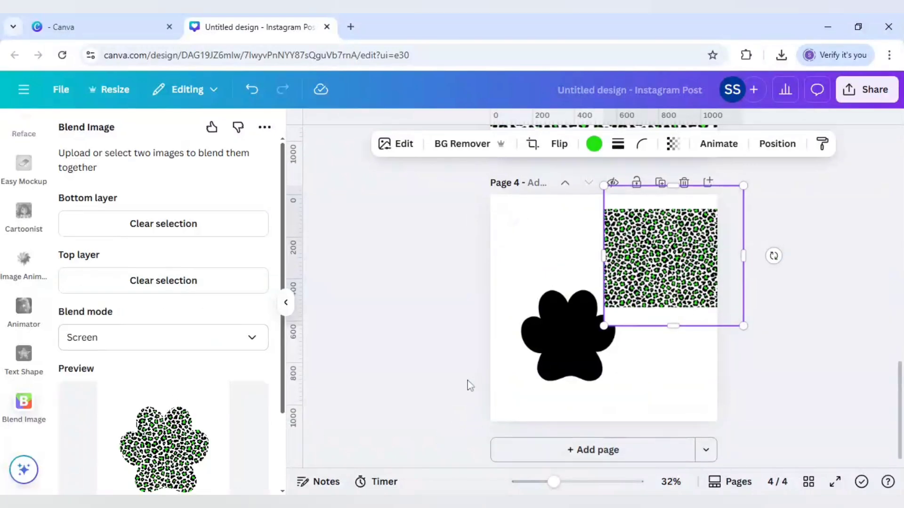
# - Place the Screen-blended leopard paw on page 1, scale it to fill the page and remove its background
pyautogui.scroll(10, 467, 380)
pyautogui.click(512, 376)
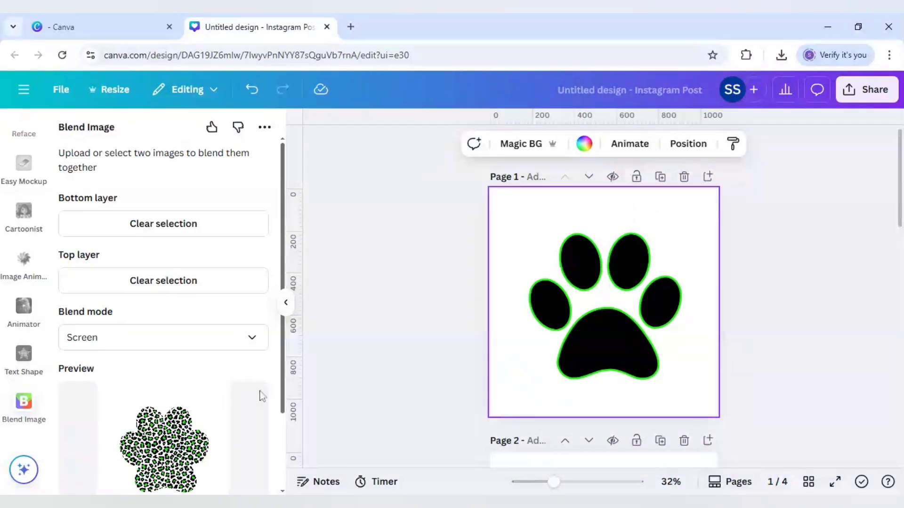
pyautogui.scroll(-3, 259, 395)
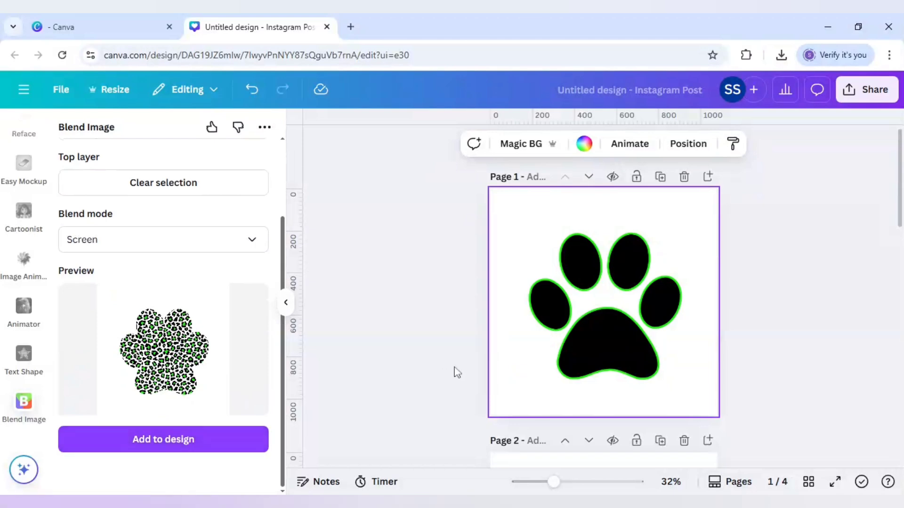
pyautogui.moveTo(621, 332); pyautogui.dragTo(717, 416)
pyautogui.click(480, 150)
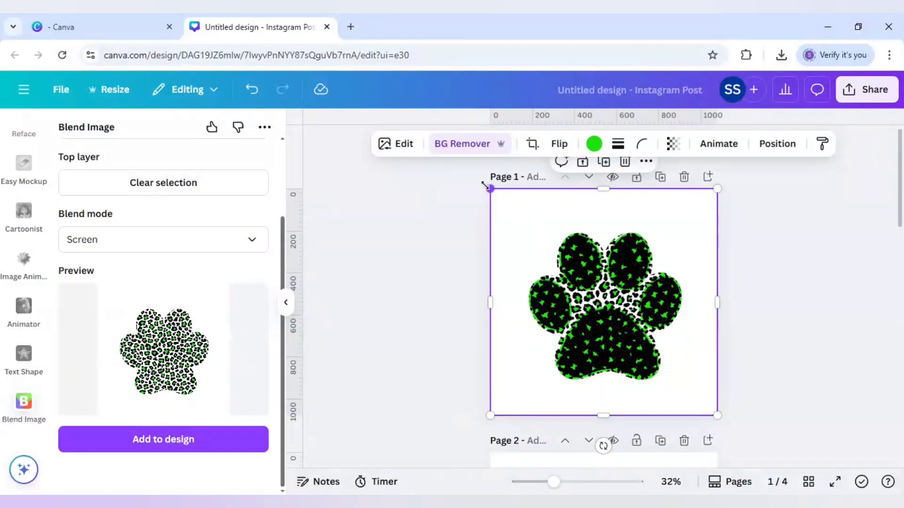
# - Enlarge the leopard-print paw slightly beyond page 1's edges and re-centre it over the green-outlined paw
pyautogui.moveTo(489, 189); pyautogui.dragTo(470, 177)
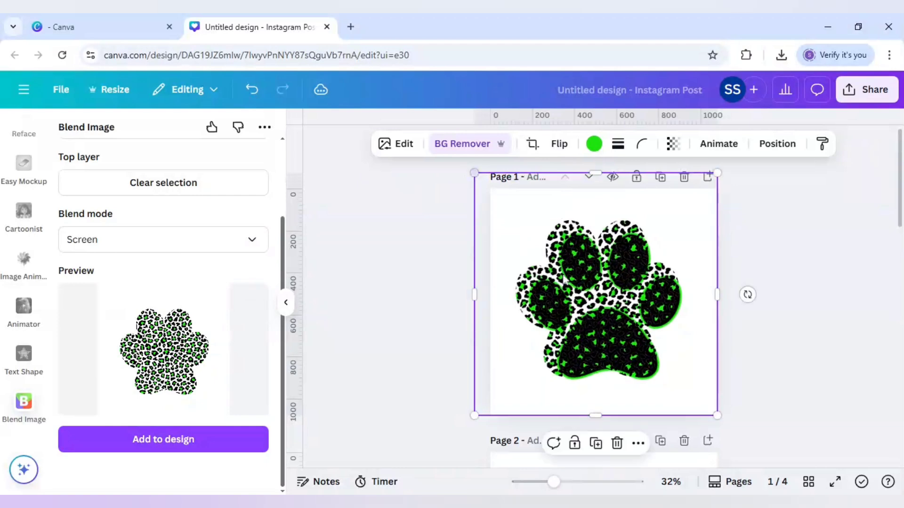
pyautogui.moveTo(564, 275); pyautogui.dragTo(571, 280)
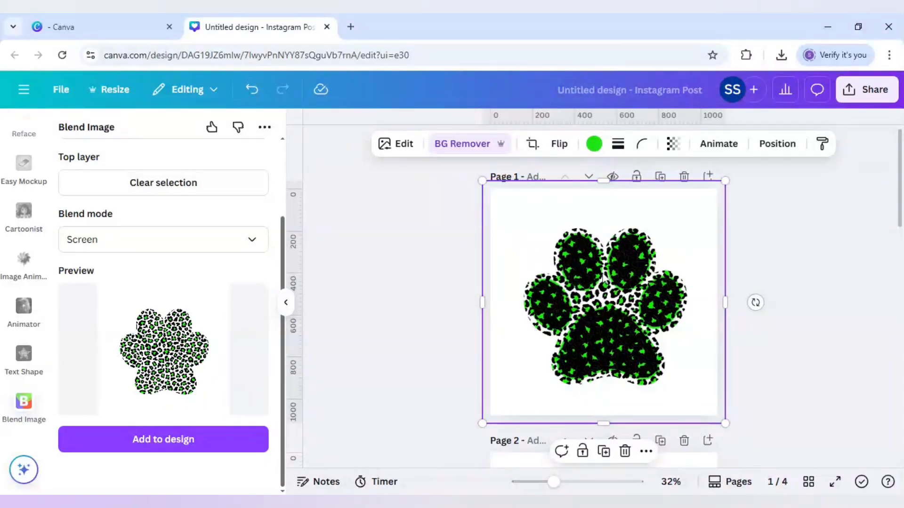
pyautogui.moveTo(478, 177); pyautogui.dragTo(472, 171)
pyautogui.moveTo(559, 289); pyautogui.dragTo(562, 281)
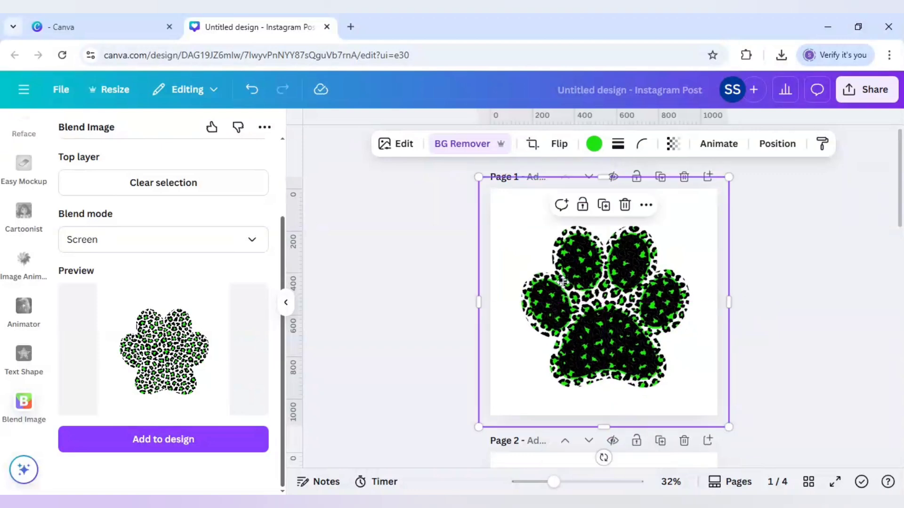
# - Send the leopard-print paw behind the green-outlined paw, then enlarge it slightly and centre it to form an even border
pyautogui.rightClick(587, 273)
pyautogui.moveTo(642, 273)
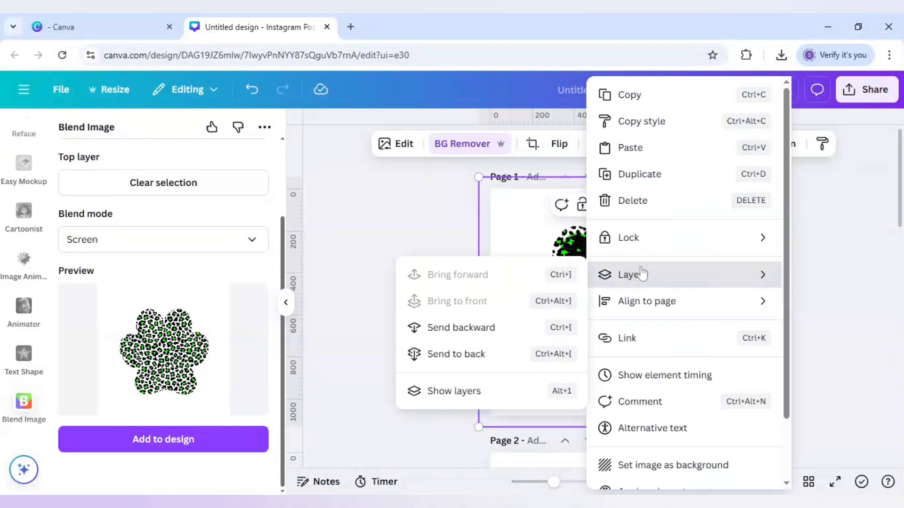
pyautogui.click(478, 329)
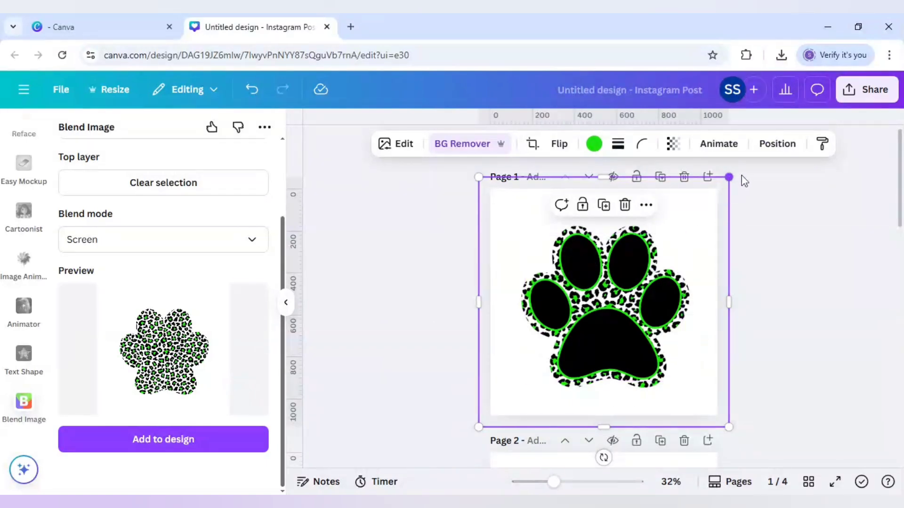
pyautogui.moveTo(729, 177); pyautogui.dragTo(748, 172)
pyautogui.moveTo(705, 236); pyautogui.dragTo(699, 237)
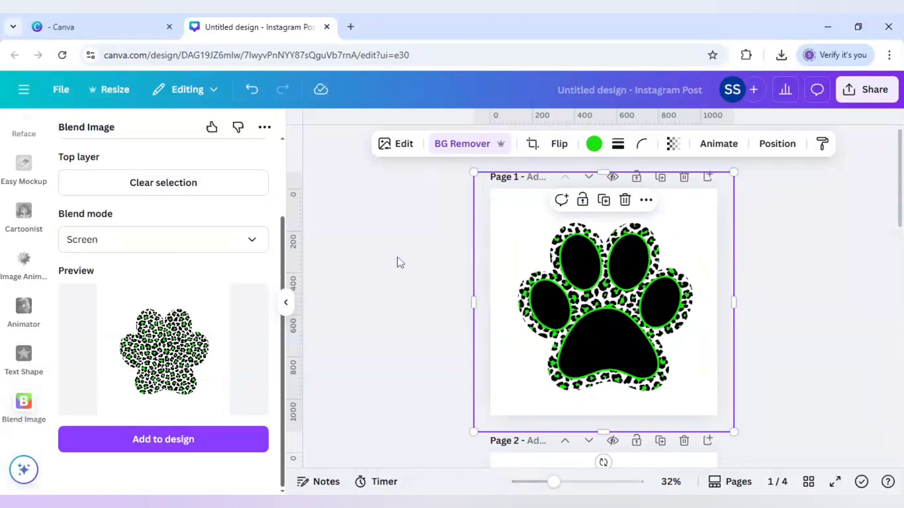
pyautogui.click(361, 264)
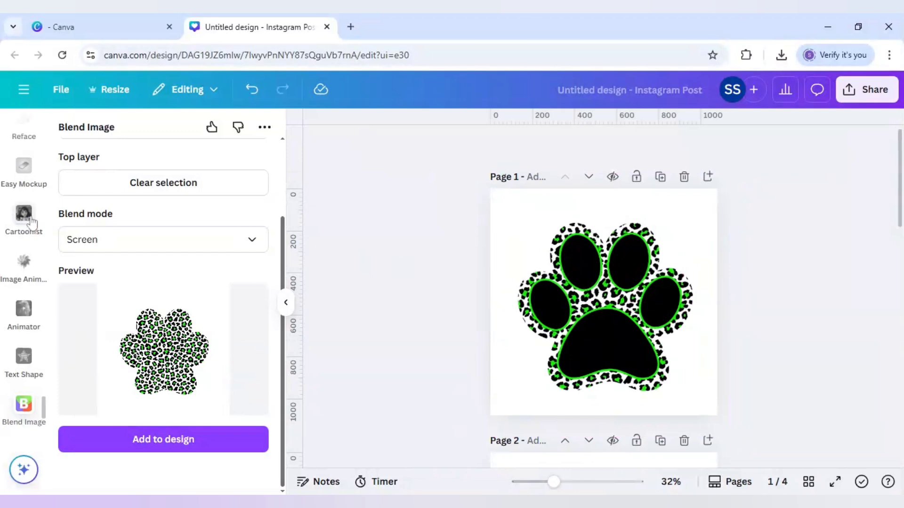
# - Search the elements for "angry leopard logo" and limit the results to graphics
pyautogui.scroll(-5, 32, 221)
pyautogui.scroll(10, 32, 222)
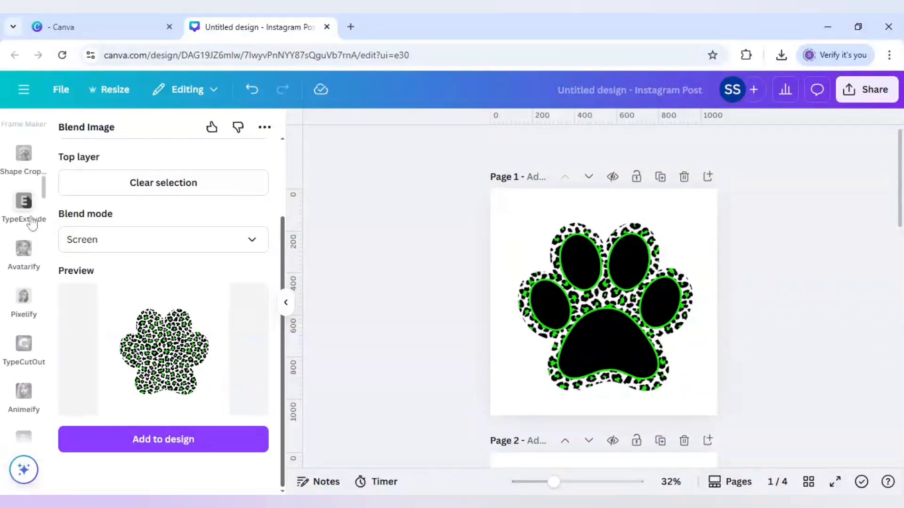
pyautogui.click(24, 179)
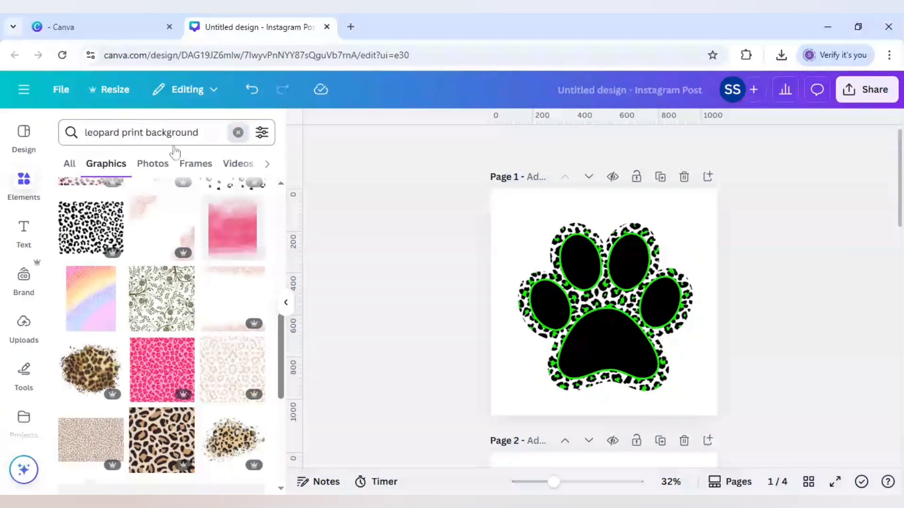
pyautogui.click(238, 132)
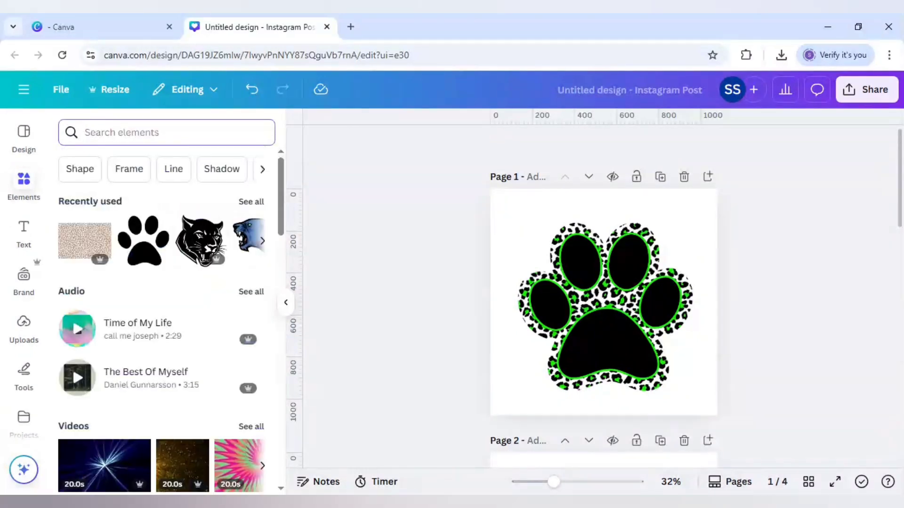
pyautogui.write('angry')
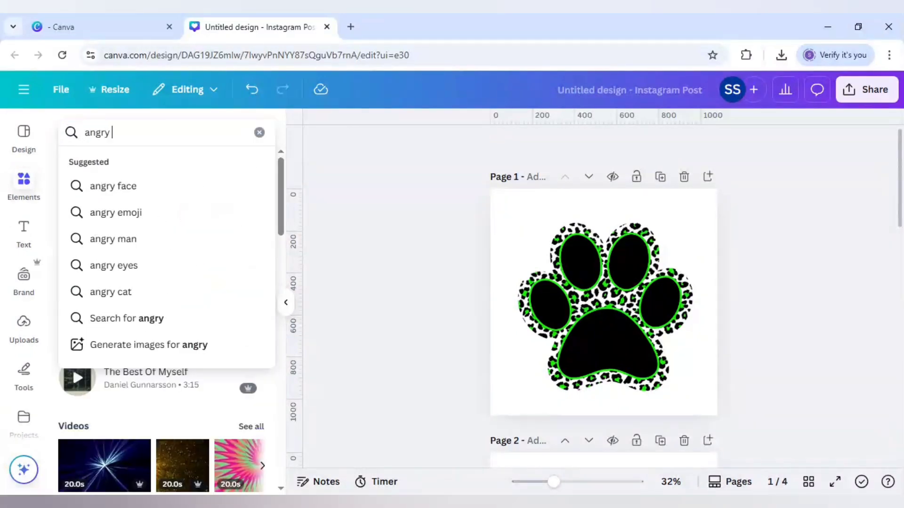
pyautogui.write(' leopard l')
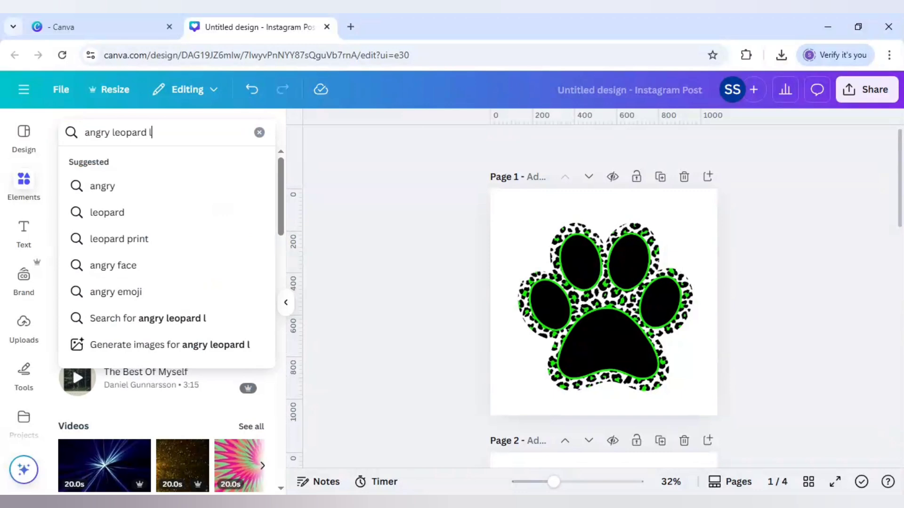
pyautogui.write('ogo')
pyautogui.press('Return')
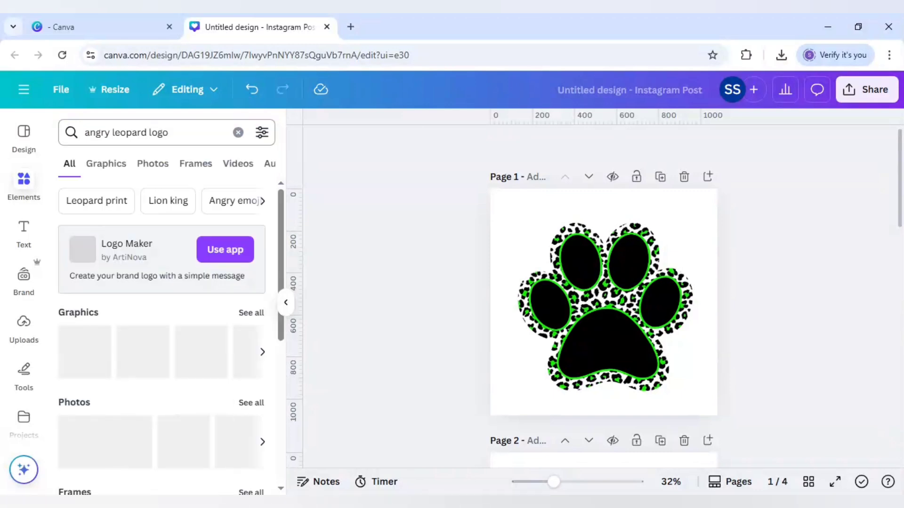
pyautogui.click(106, 163)
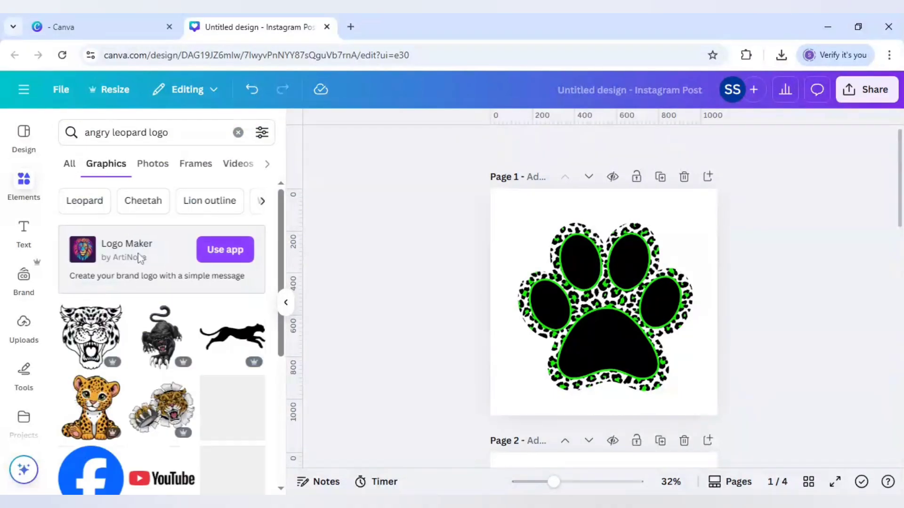
# - Add a fifth page and insert the black-and-white roaring leopard head graphic on it, keeping page 1 free of it
pyautogui.scroll(-2, 137, 258)
pyautogui.scroll(-2, 137, 259)
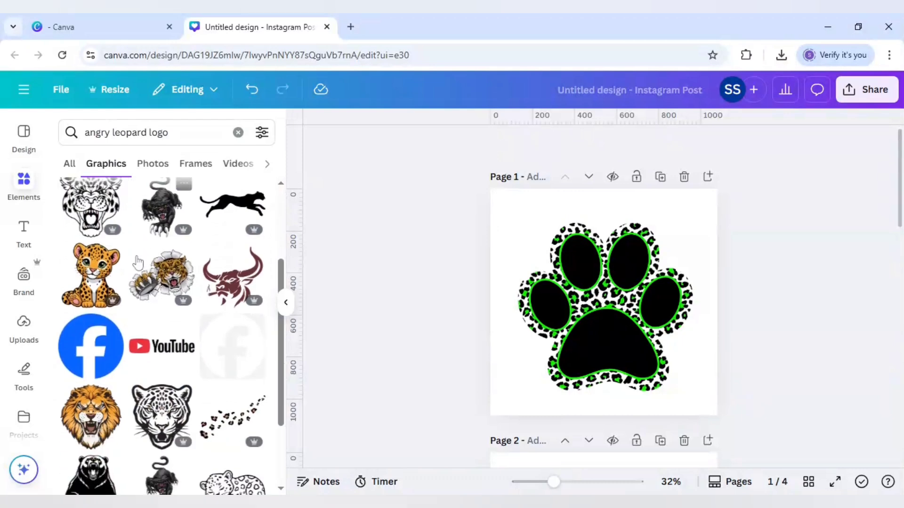
pyautogui.scroll(-1, 138, 258)
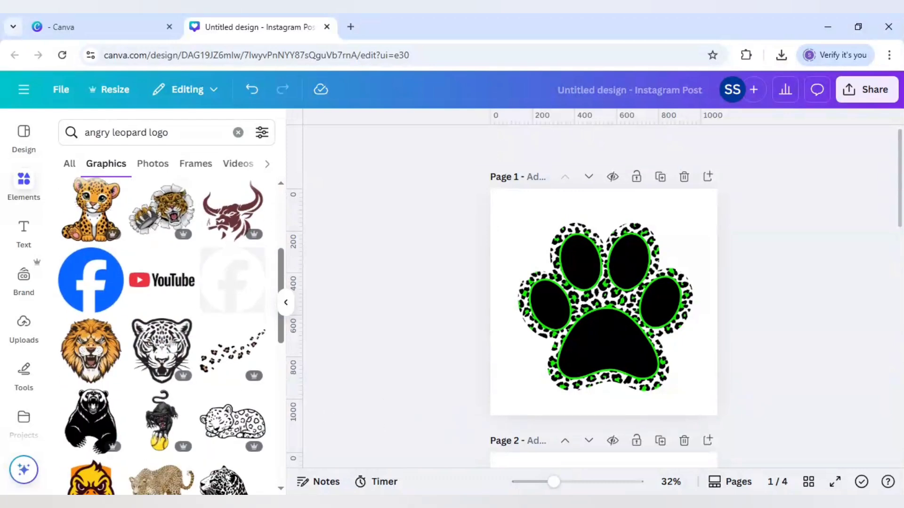
pyautogui.click(162, 351)
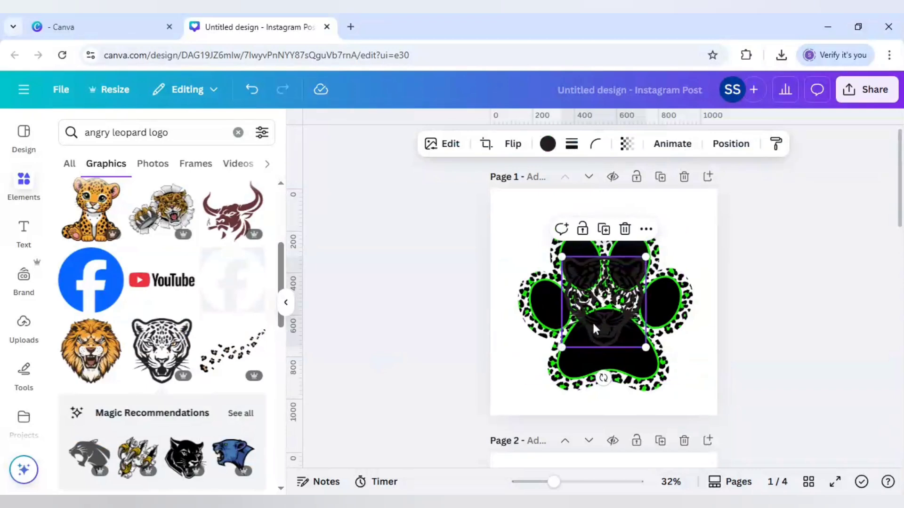
pyautogui.click(626, 230)
pyautogui.scroll(-10, 451, 309)
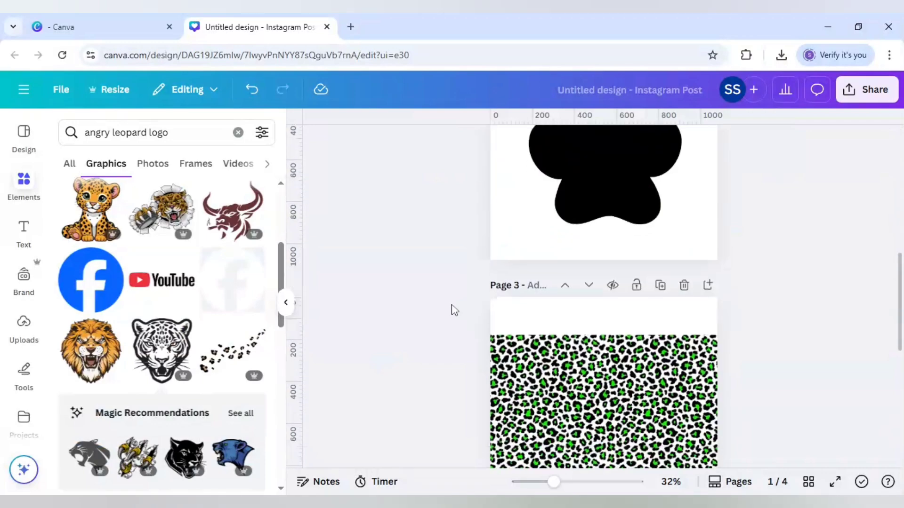
pyautogui.scroll(-5, 451, 309)
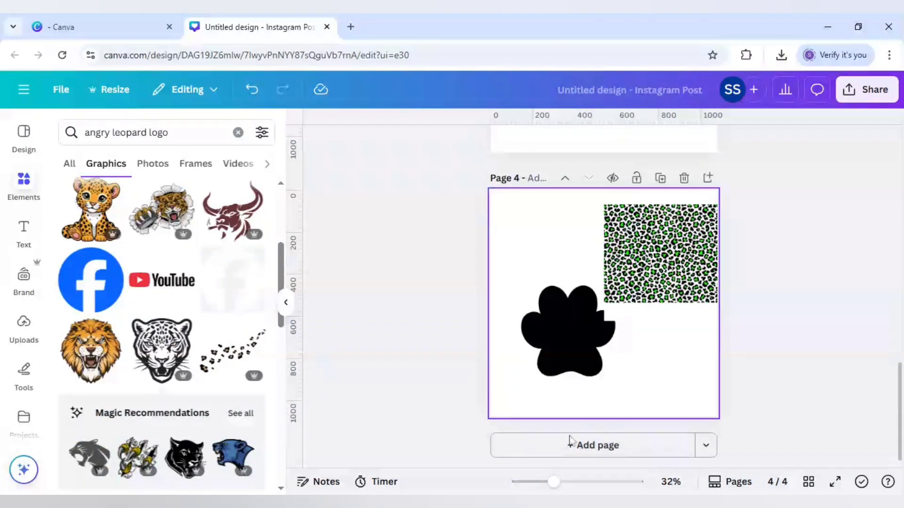
pyautogui.click(609, 451)
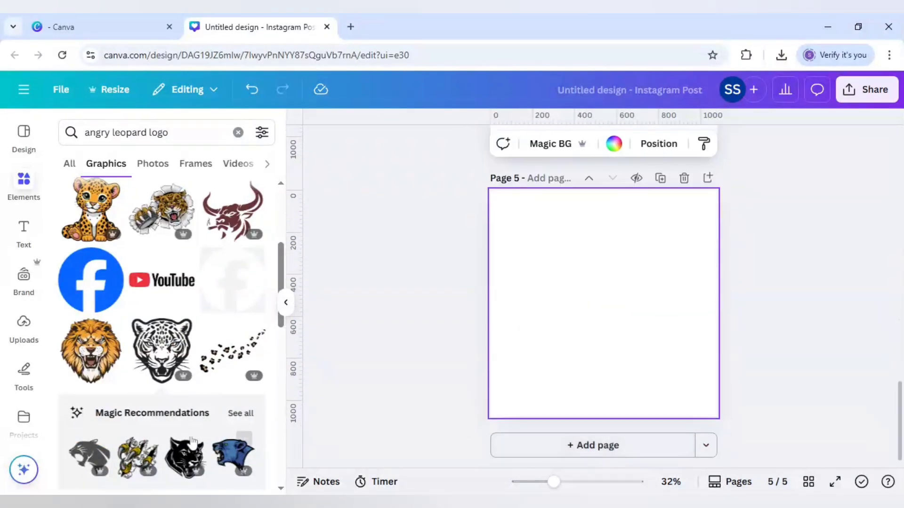
pyautogui.click(161, 359)
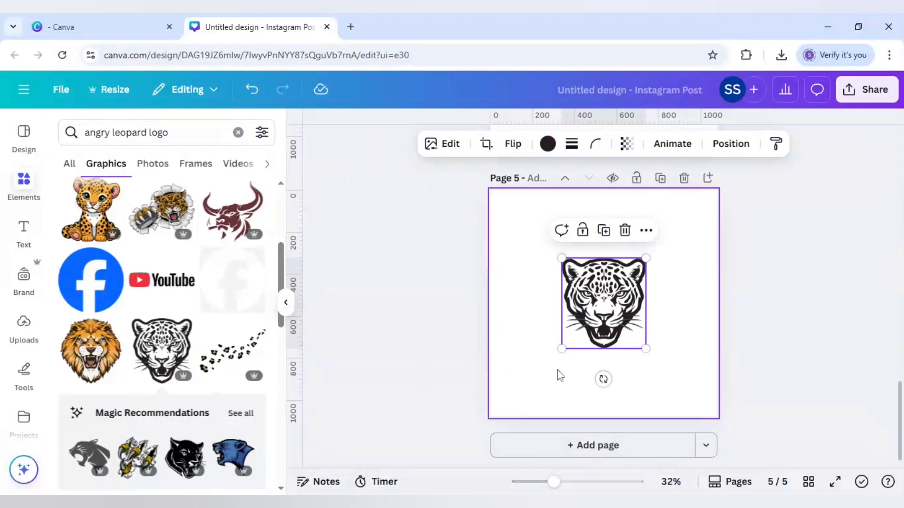
# - Enlarge the leopard head and centre it on page 5
pyautogui.moveTo(560, 349); pyautogui.dragTo(524, 385)
pyautogui.moveTo(584, 342); pyautogui.dragTo(603, 323)
pyautogui.click(456, 317)
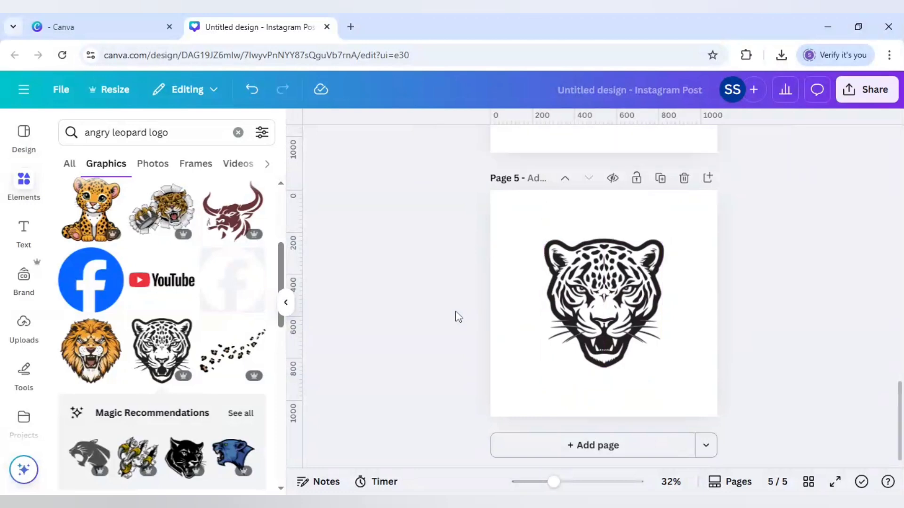
# - Download only the current page 5 with the leopard head as a JPG
pyautogui.click(869, 90)
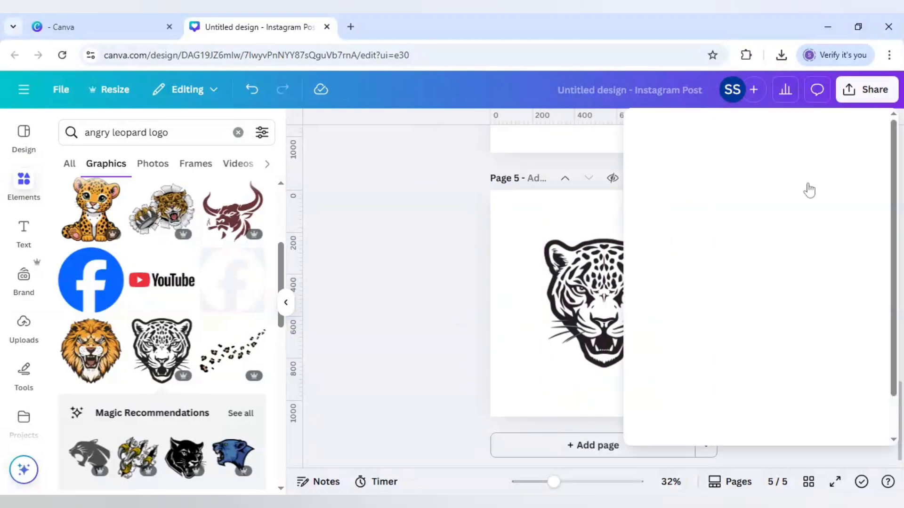
pyautogui.click(662, 362)
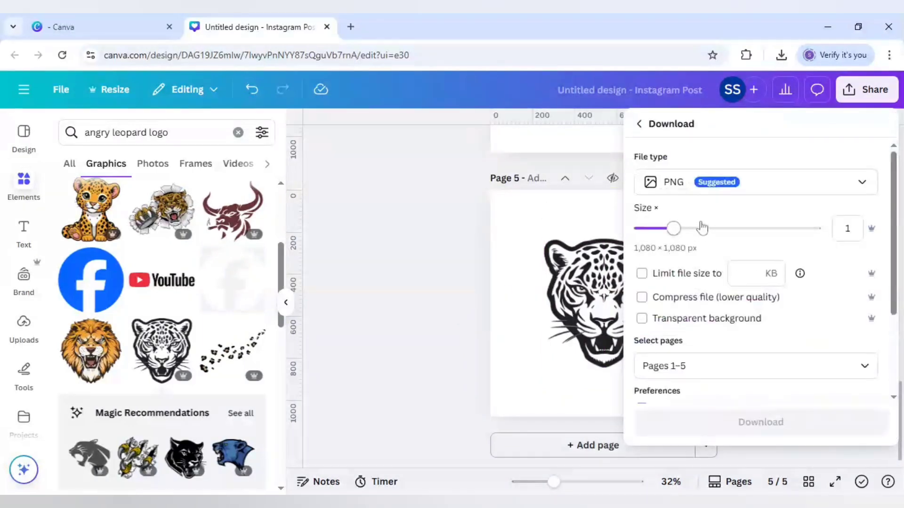
pyautogui.click(702, 190)
pyautogui.click(698, 238)
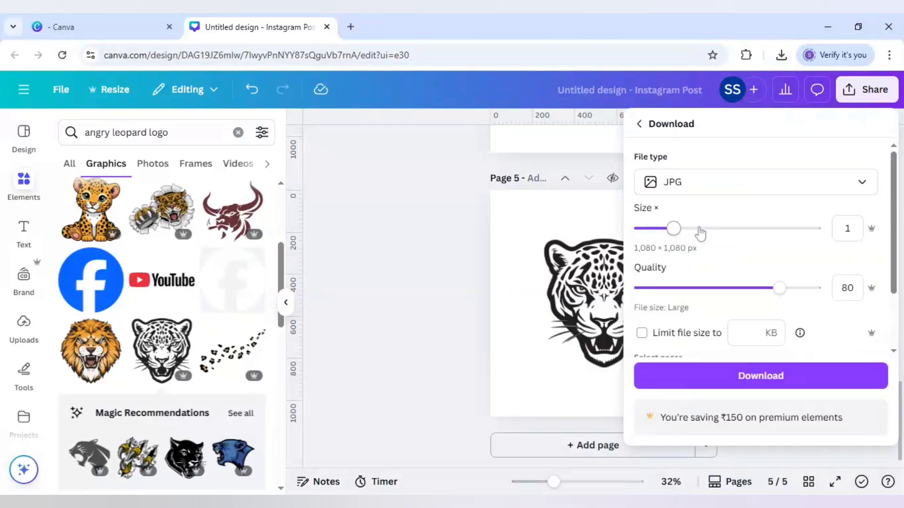
pyautogui.scroll(-2, 701, 230)
pyautogui.click(710, 306)
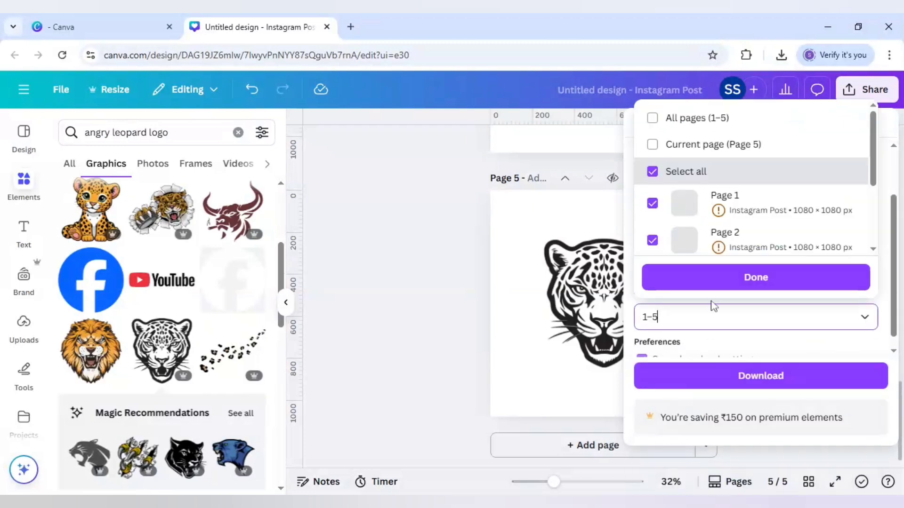
pyautogui.click(723, 143)
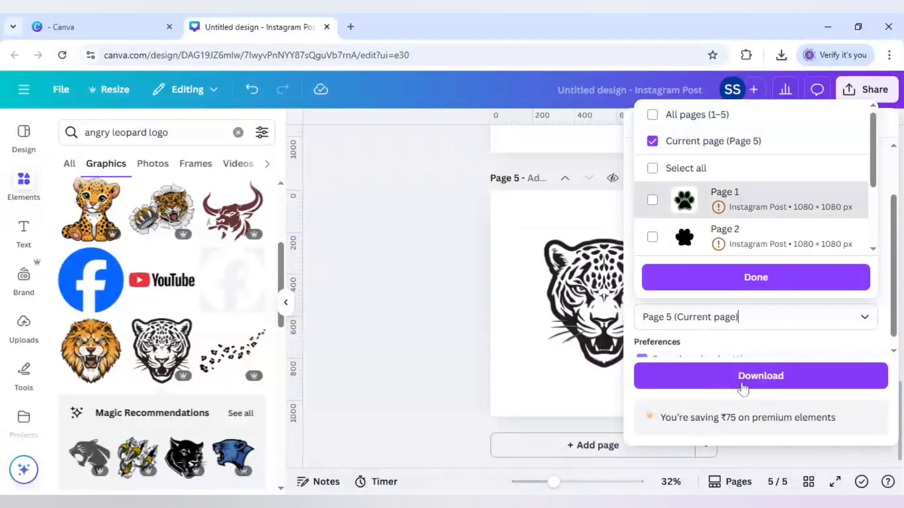
pyautogui.click(744, 383)
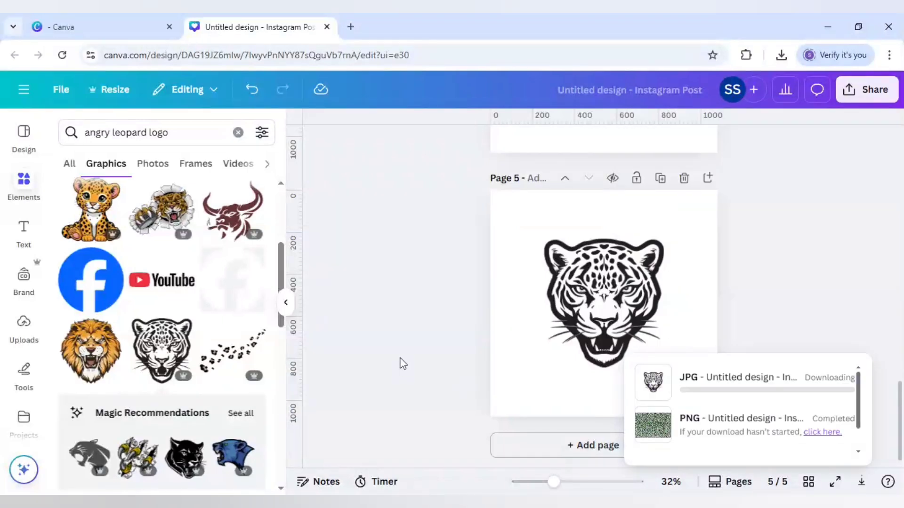
# - Place the downloaded leopard head JPG on a new sixth page without its background, and colour that page purple
pyautogui.click(559, 447)
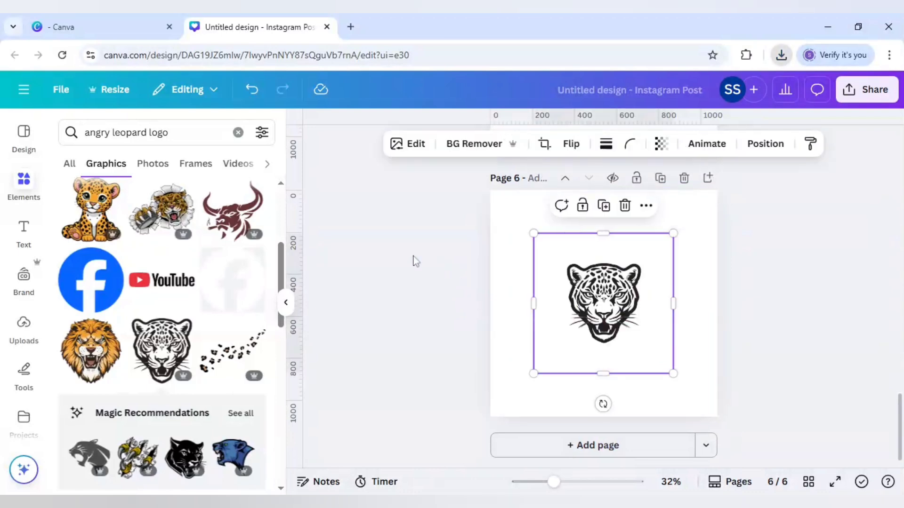
pyautogui.click(456, 147)
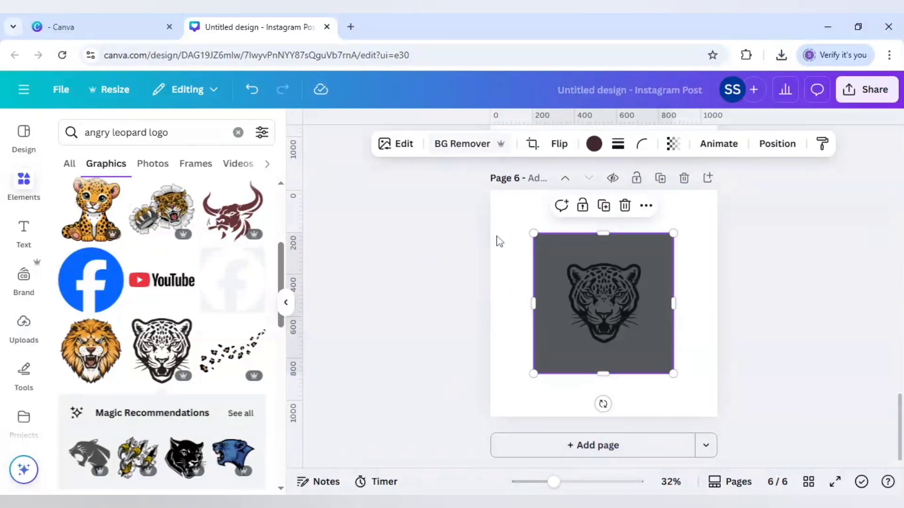
pyautogui.click(537, 210)
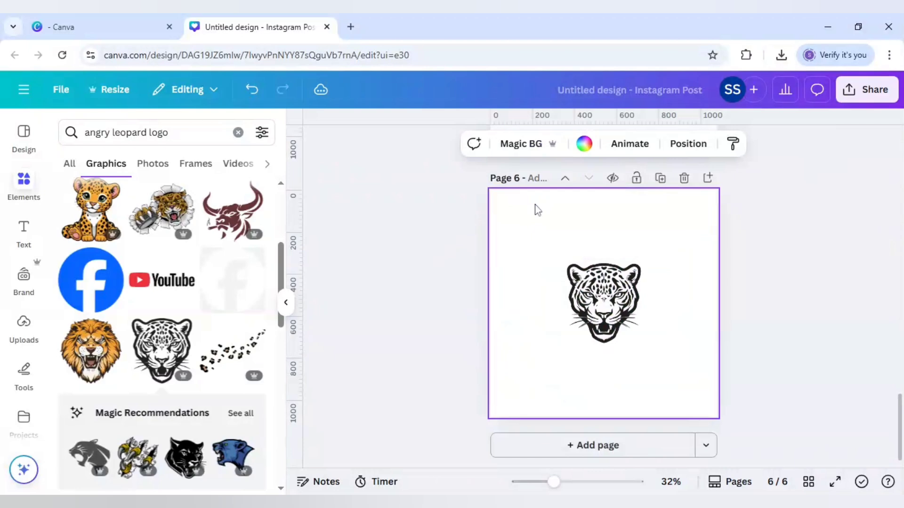
pyautogui.click(584, 150)
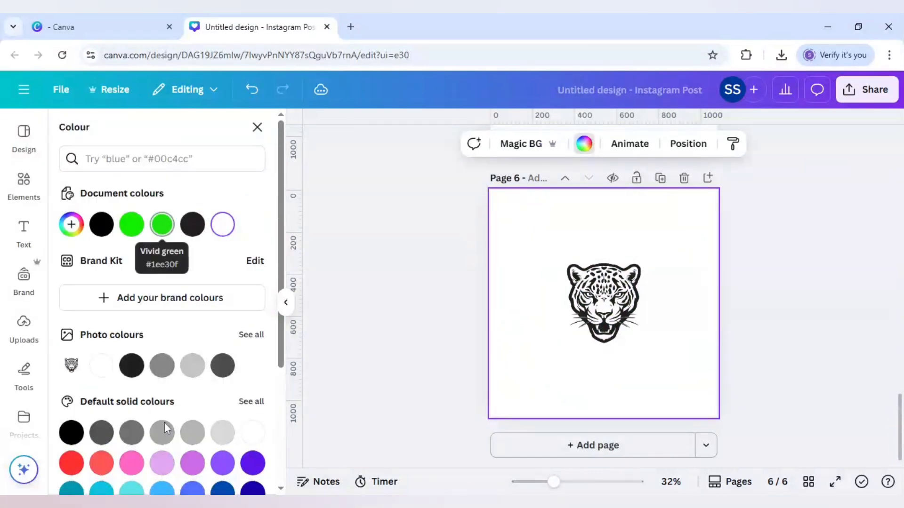
pyautogui.click(192, 473)
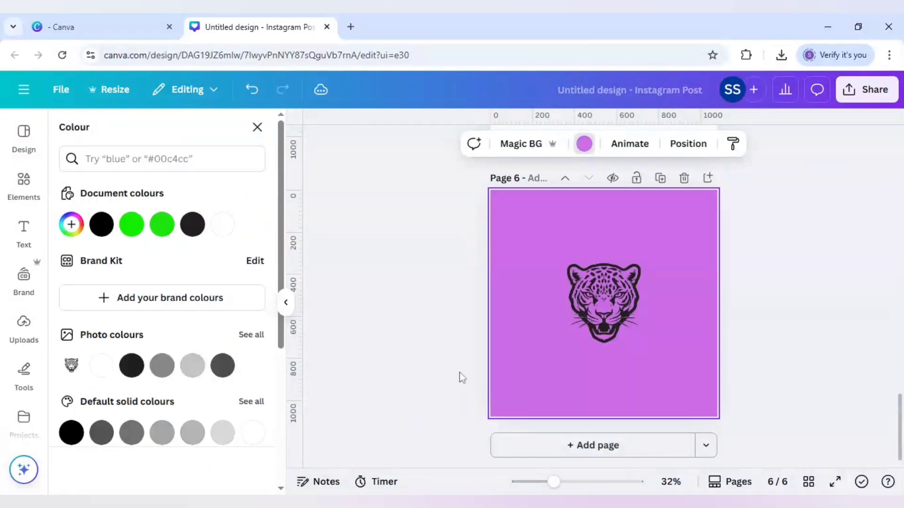
# - Restore the erased white areas inside the leopard's face with the background remover's Restore brush at sizes 25 and 52
pyautogui.click(617, 301)
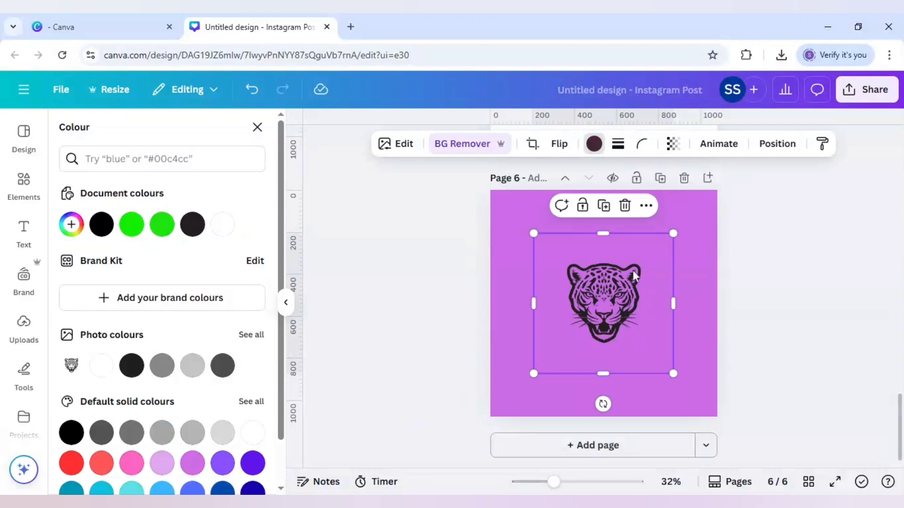
pyautogui.click(464, 145)
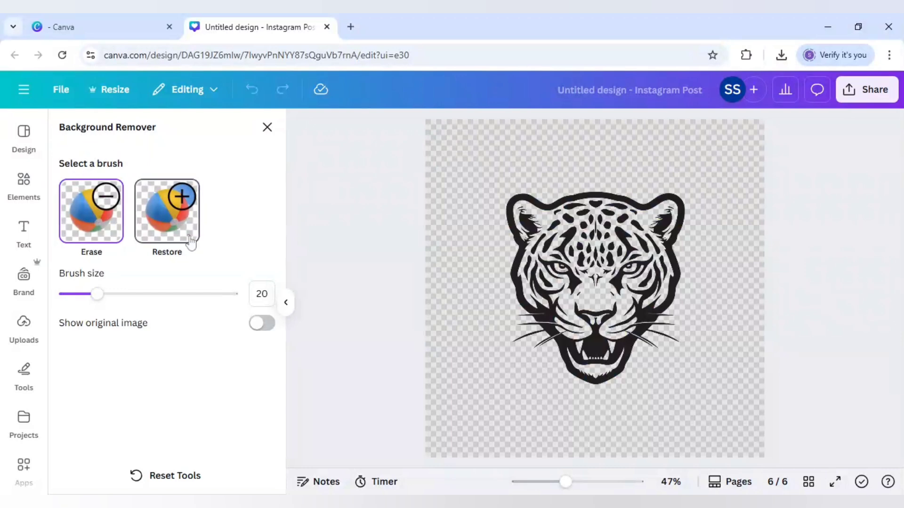
pyautogui.click(174, 226)
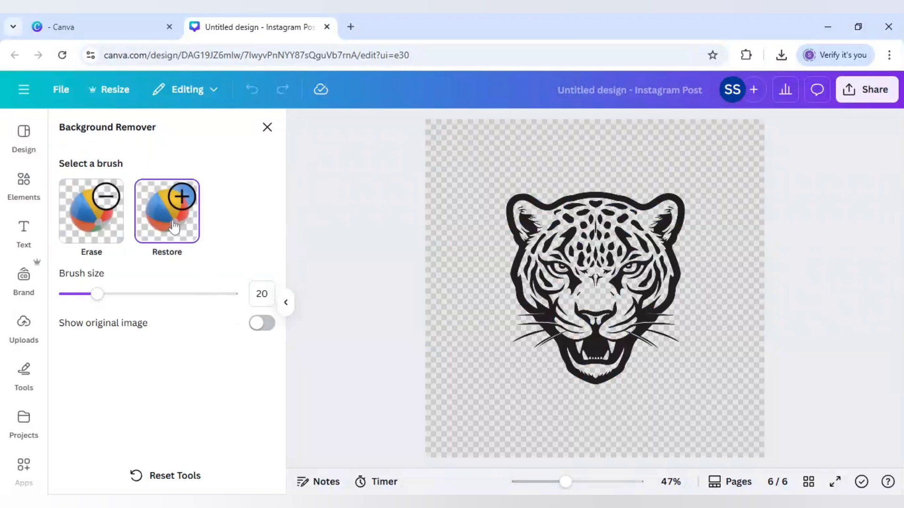
pyautogui.moveTo(97, 294)
pyautogui.mouseDown()
pyautogui.moveTo(85, 301)
pyautogui.moveTo(107, 305)
pyautogui.mouseUp()
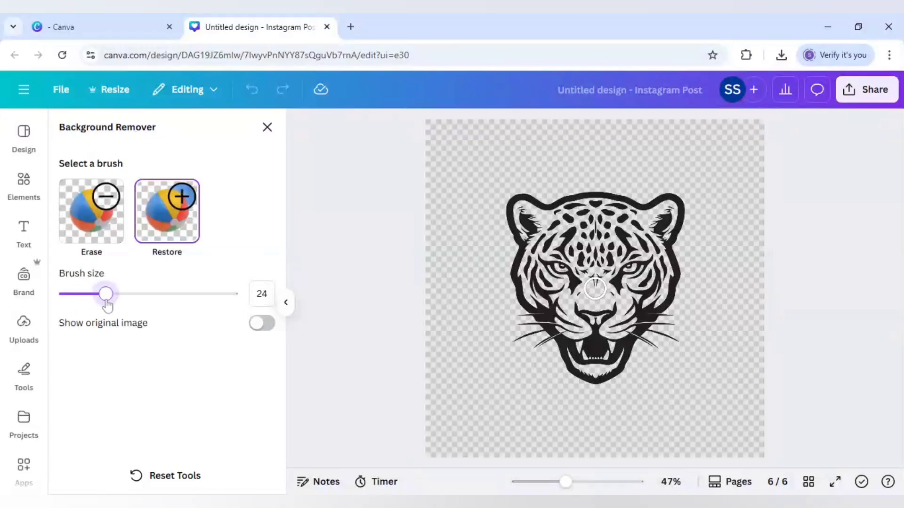
pyautogui.moveTo(570, 296)
pyautogui.mouseDown()
pyautogui.moveTo(571, 260)
pyautogui.moveTo(562, 247)
pyautogui.moveTo(545, 247)
pyautogui.moveTo(541, 221)
pyautogui.moveTo(532, 219)
pyautogui.moveTo(574, 217)
pyautogui.mouseUp()
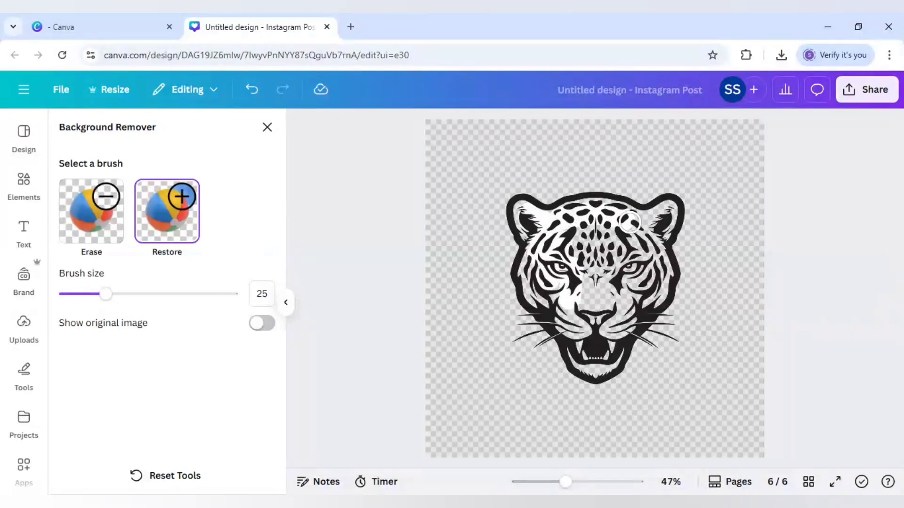
pyautogui.click(150, 294)
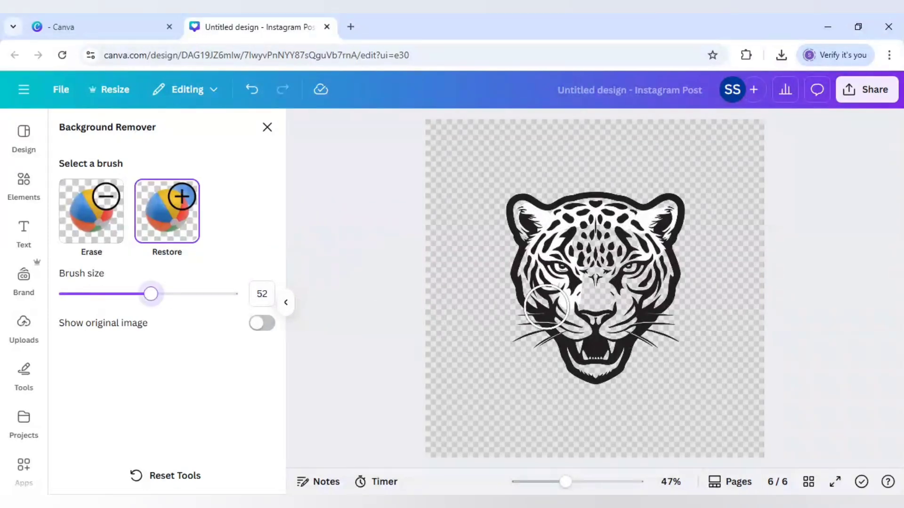
pyautogui.moveTo(602, 275)
pyautogui.mouseDown()
pyautogui.moveTo(557, 286)
pyautogui.moveTo(548, 260)
pyautogui.moveTo(606, 235)
pyautogui.moveTo(629, 247)
pyautogui.moveTo(651, 285)
pyautogui.moveTo(617, 310)
pyautogui.mouseUp()
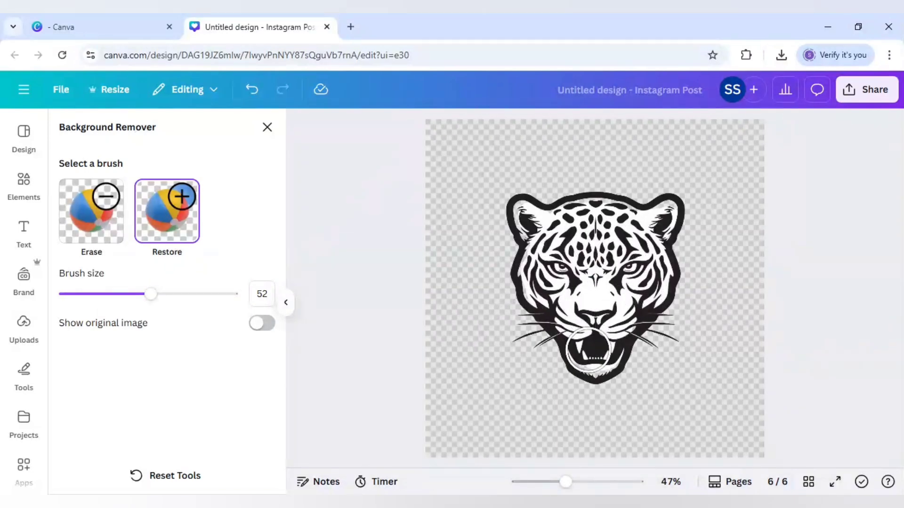
# - Restore the remaining white details around the mouth and ears with a size 15 Restore brush and finish the background editing
pyautogui.click(89, 295)
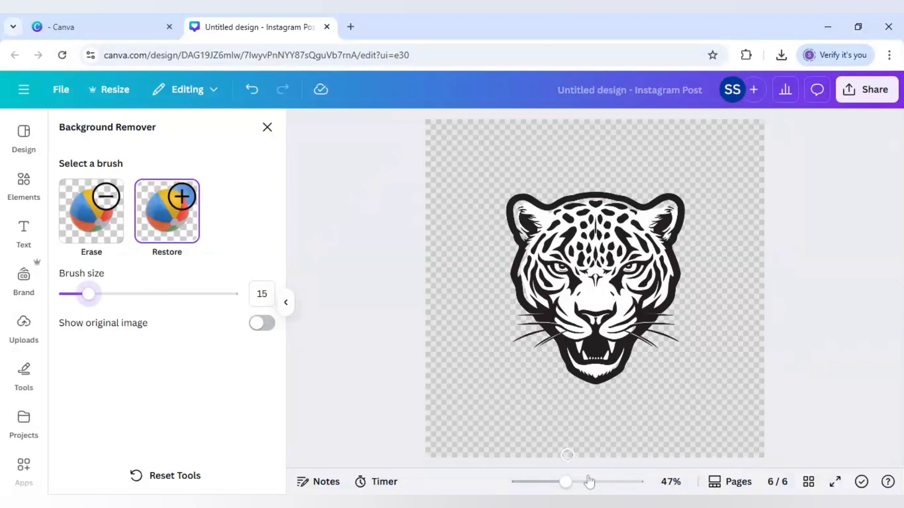
pyautogui.scroll(5, 595, 287)
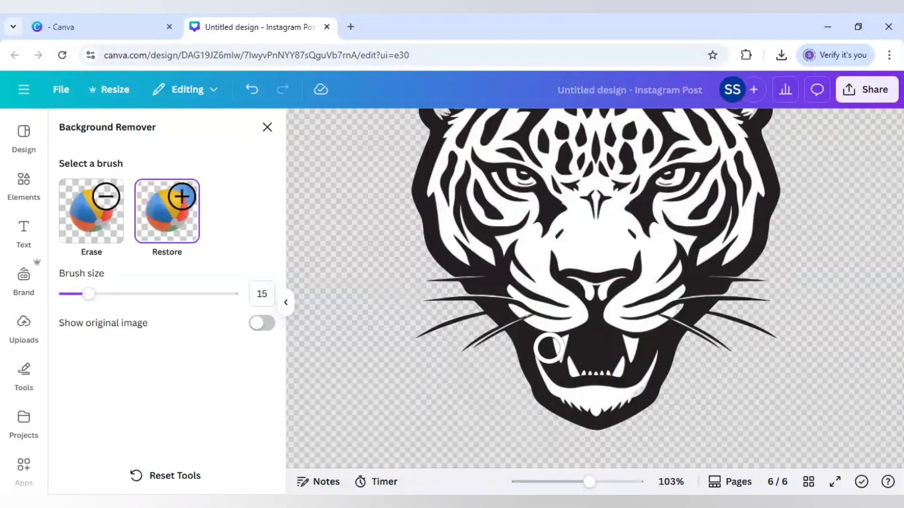
pyautogui.scroll(3, 595, 373)
pyautogui.moveTo(416, 177)
pyautogui.mouseDown()
pyautogui.moveTo(452, 260)
pyautogui.moveTo(429, 180)
pyautogui.moveTo(438, 171)
pyautogui.moveTo(496, 193)
pyautogui.moveTo(576, 172)
pyautogui.moveTo(645, 175)
pyautogui.moveTo(691, 194)
pyautogui.moveTo(761, 173)
pyautogui.moveTo(766, 185)
pyautogui.moveTo(705, 229)
pyautogui.mouseUp()
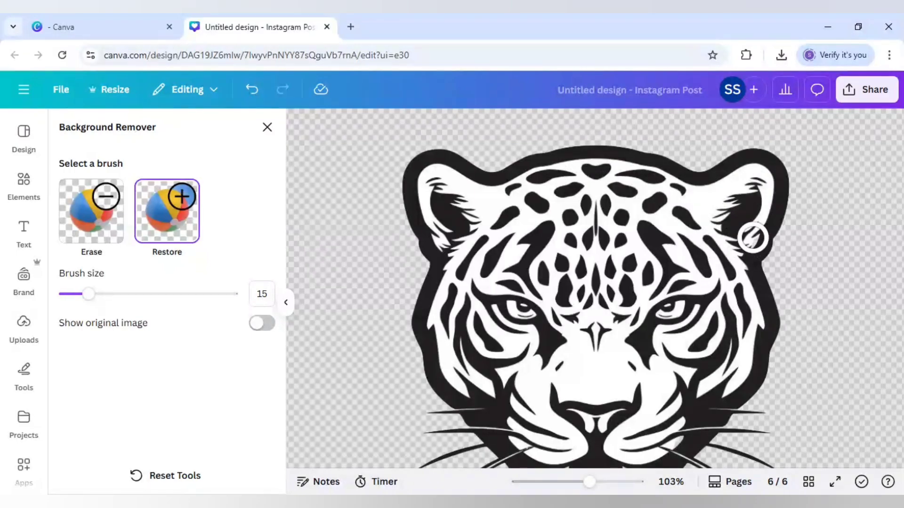
pyautogui.scroll(-3, 673, 310)
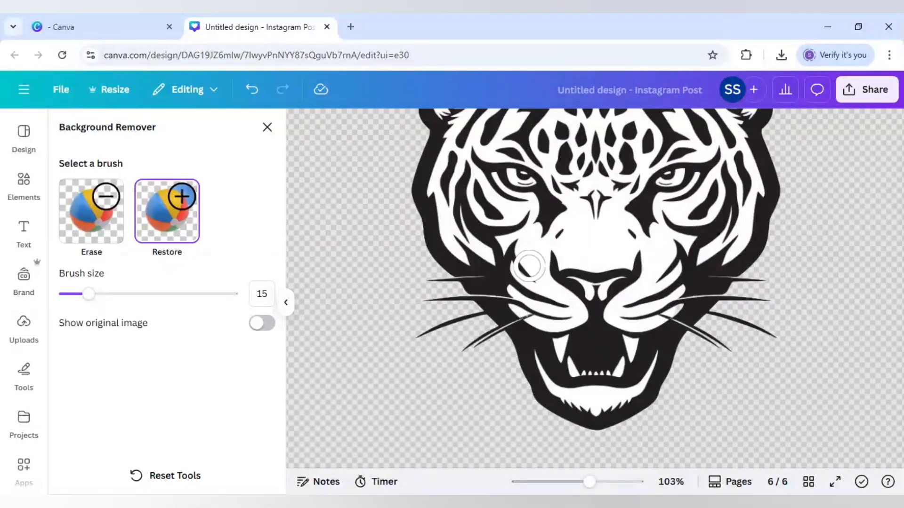
pyautogui.click(267, 127)
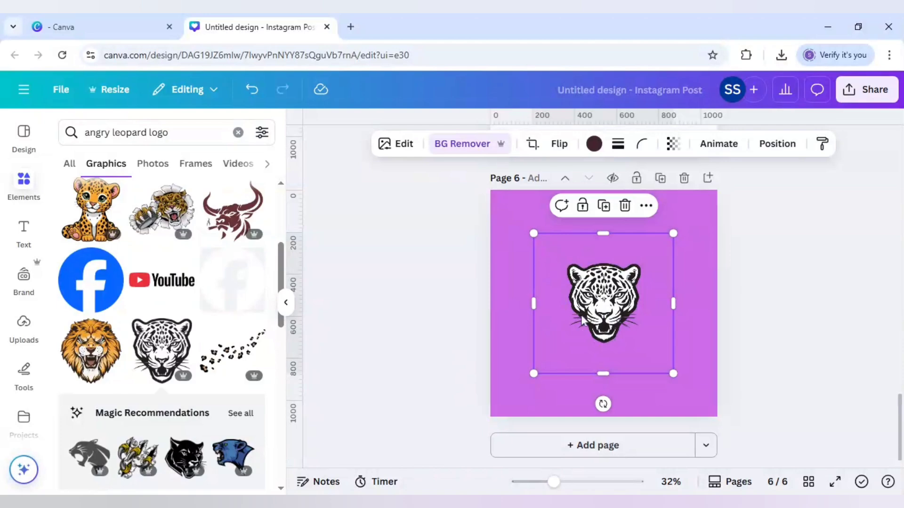
# - Move the leopard head from page 6 to page 1 and centre it over the paw, slightly overlapping the main pad
pyautogui.press('Delete')
pyautogui.scroll(15, 582, 319)
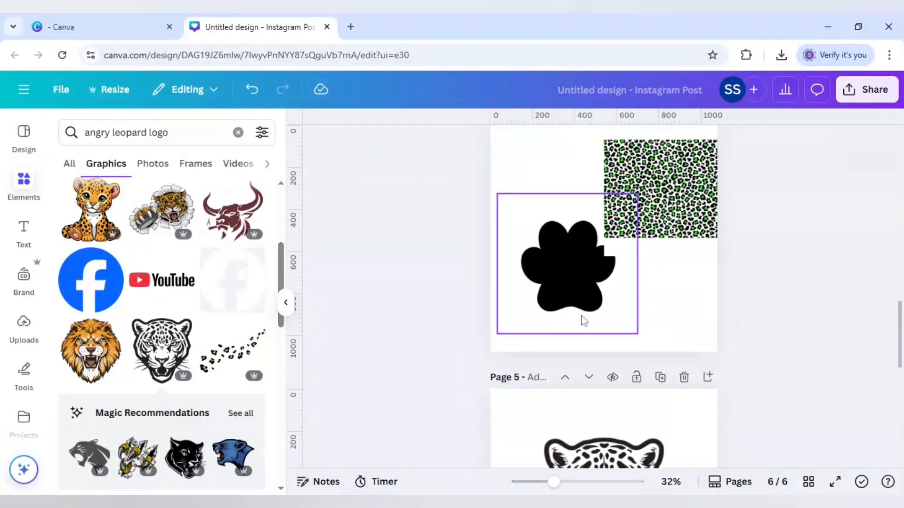
pyautogui.scroll(10, 582, 319)
pyautogui.click(580, 312)
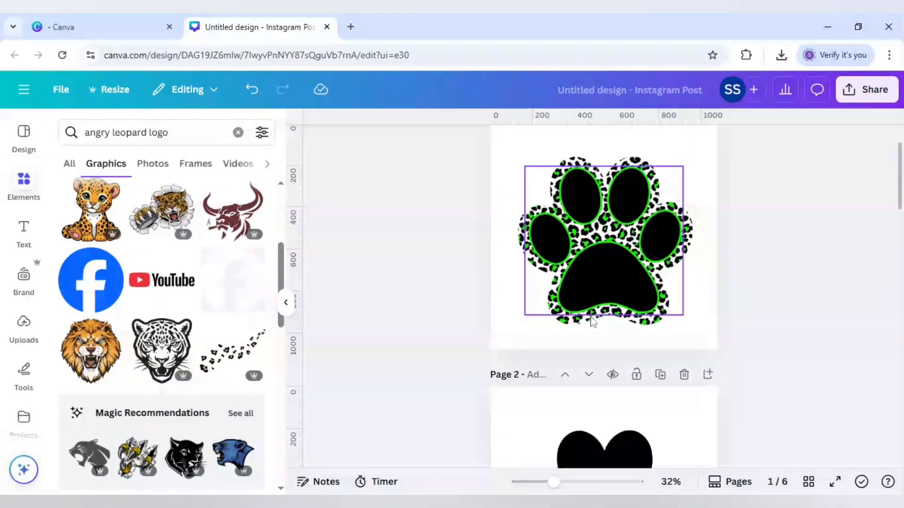
pyautogui.hotkey('ctrl', 'v')
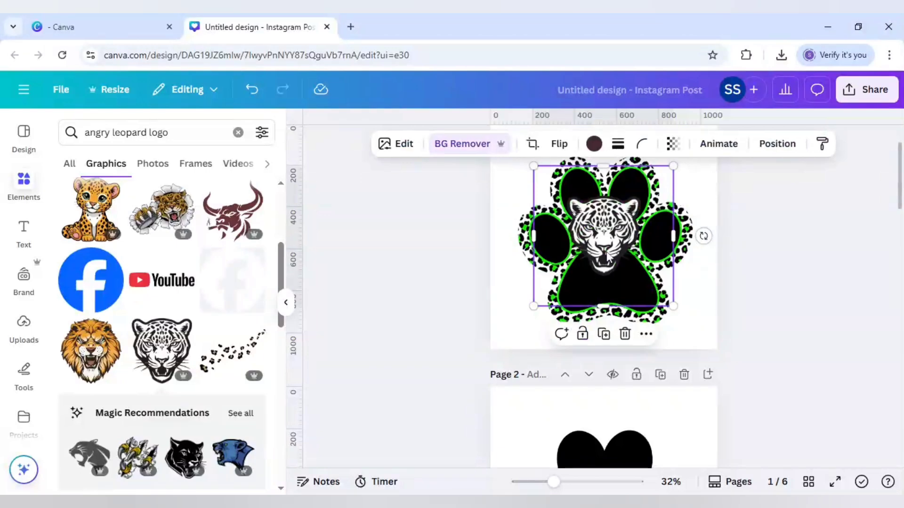
pyautogui.moveTo(608, 262)
pyautogui.mouseDown()
pyautogui.moveTo(608, 271)
pyautogui.moveTo(608, 262)
pyautogui.mouseUp()
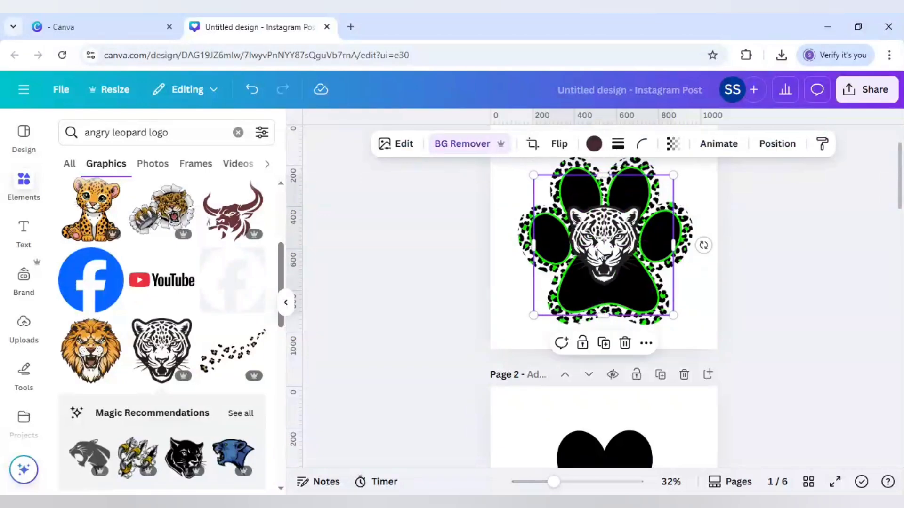
pyautogui.click(438, 280)
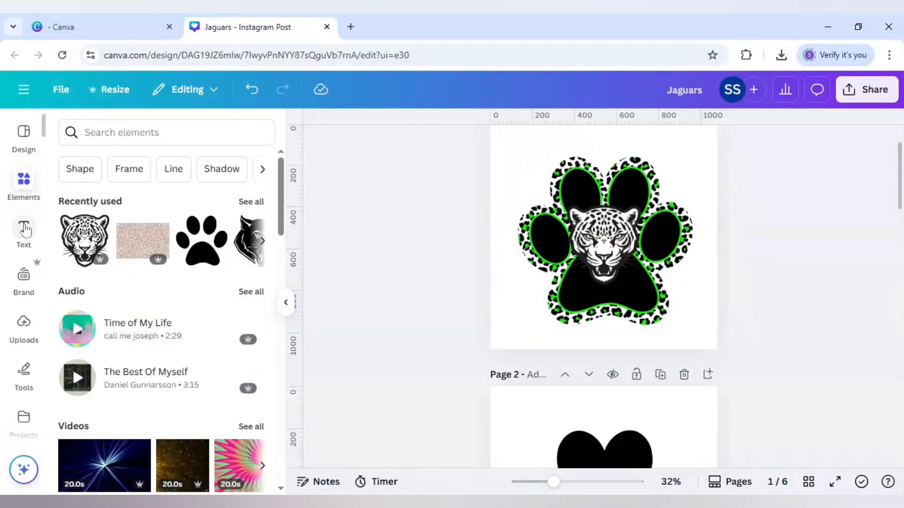
# - Add a heading reading "Jaguars" to page 1 in the Vintage Moon font
pyautogui.click(25, 230)
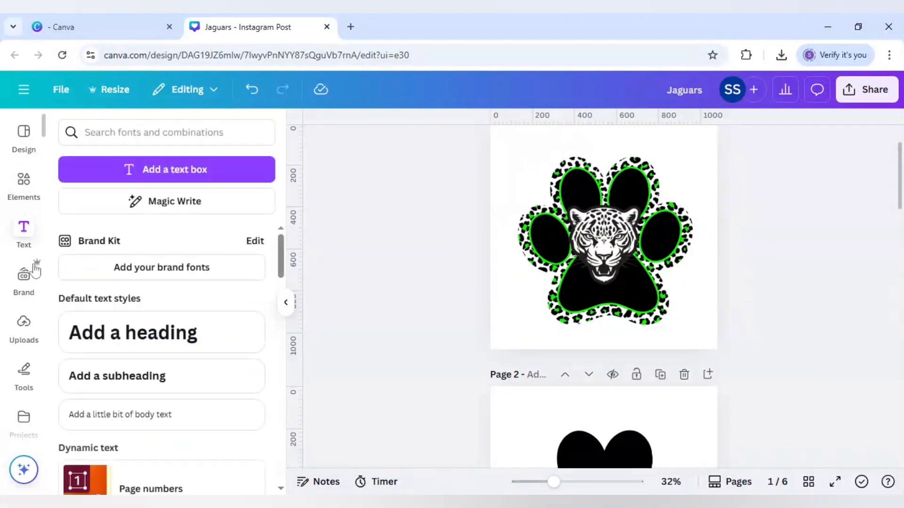
pyautogui.click(132, 346)
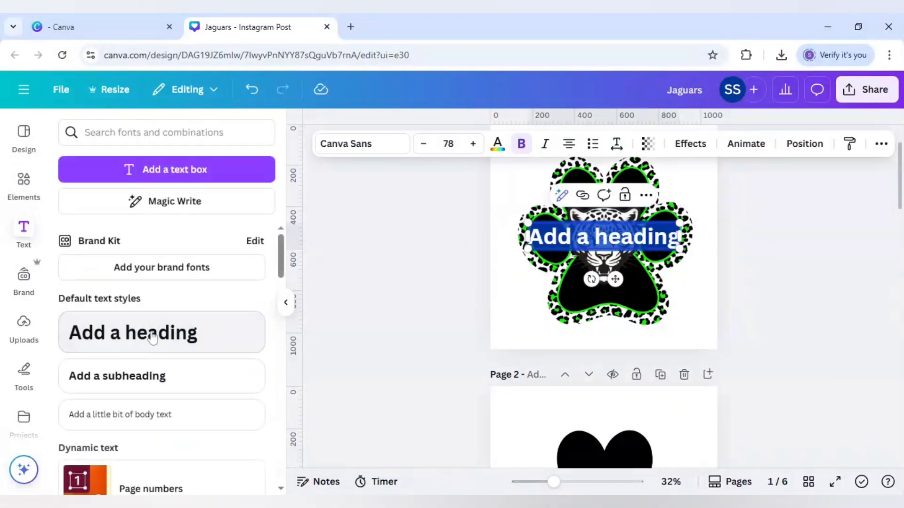
pyautogui.click(360, 147)
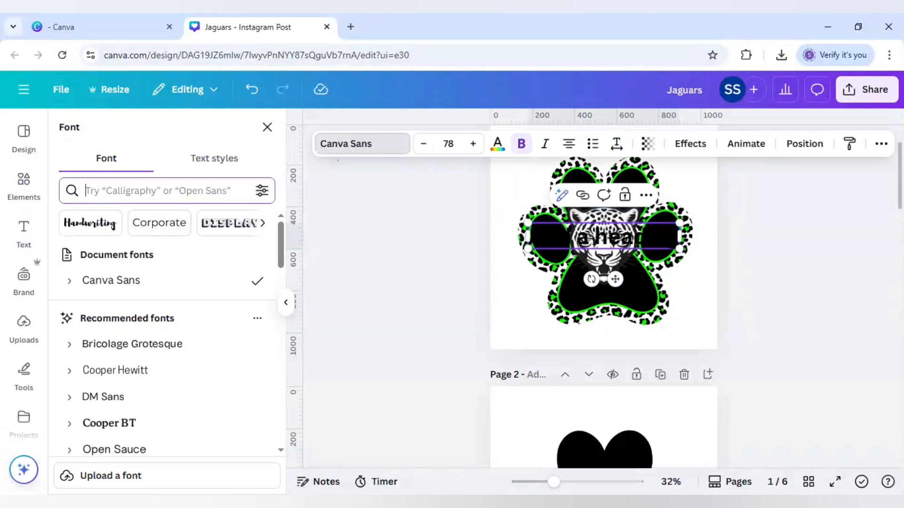
pyautogui.click(150, 190)
pyautogui.write('vintage')
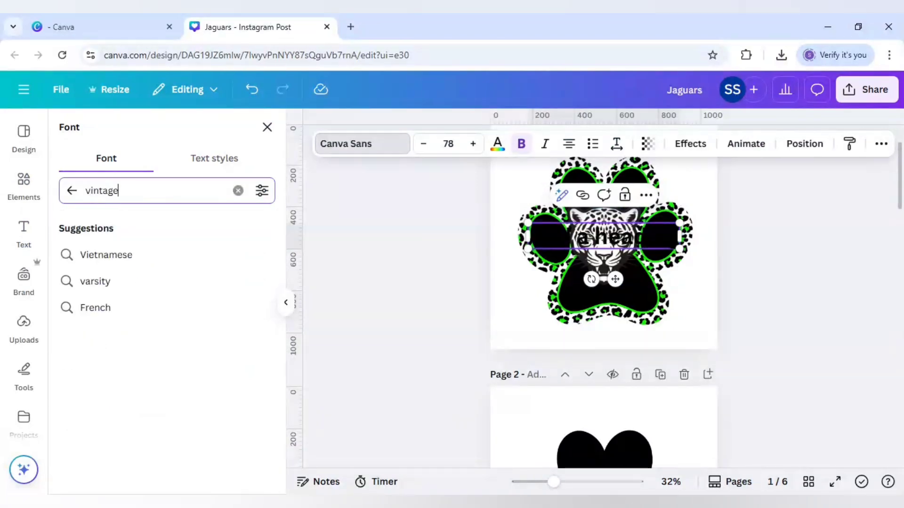
pyautogui.write(' moon')
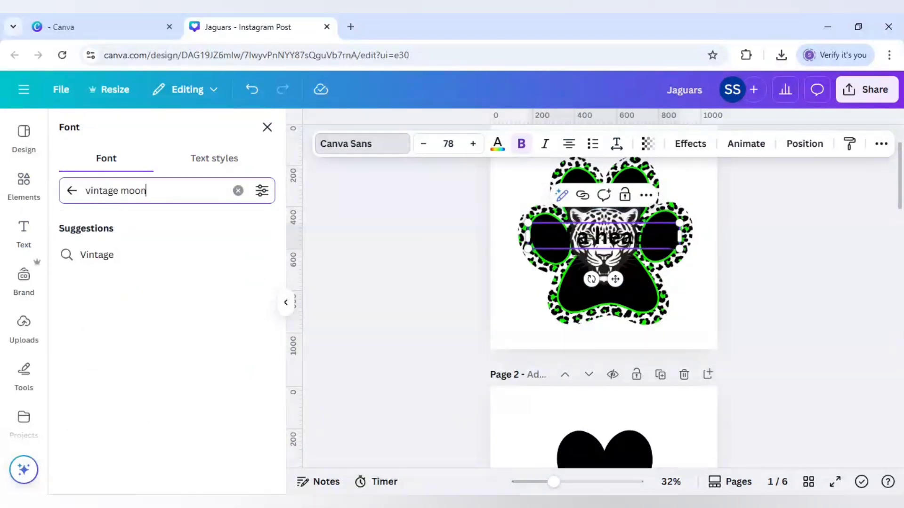
pyautogui.click(142, 325)
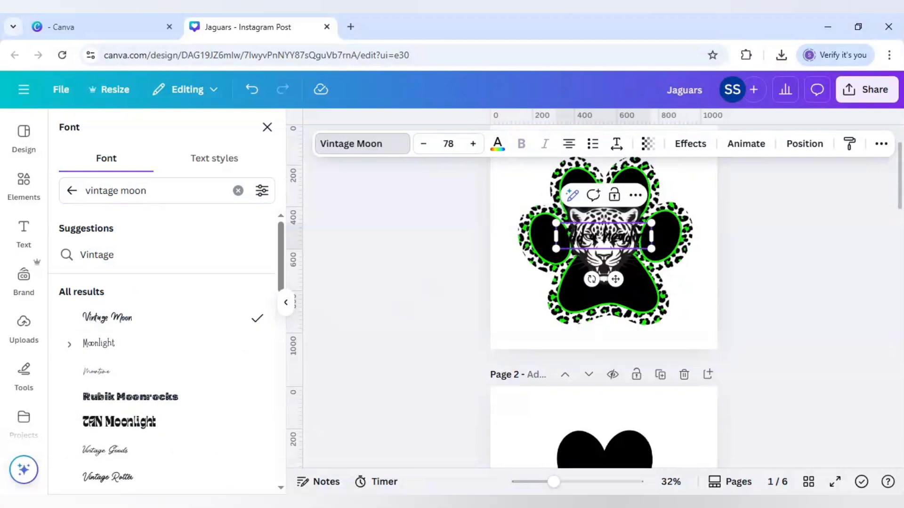
pyautogui.doubleClick(604, 236)
pyautogui.write('Jaguars')
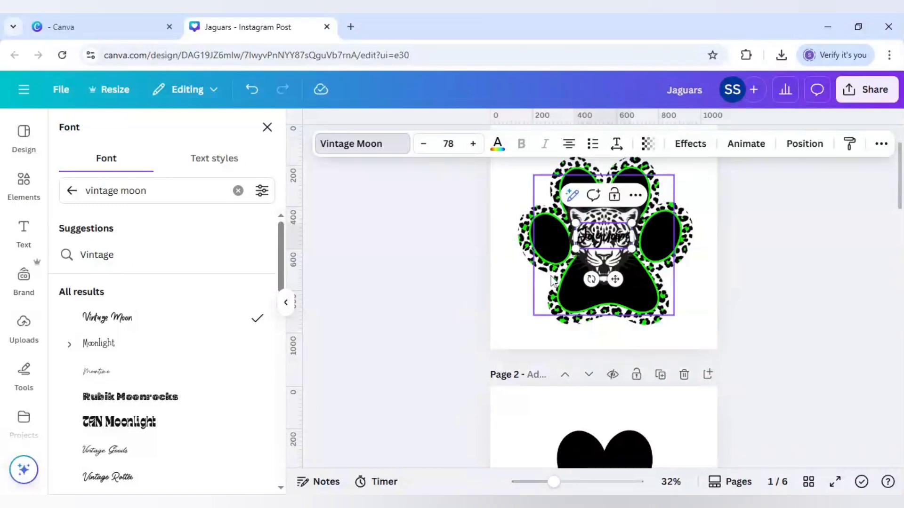
# - Move the "Jaguars" text down onto the paw's main pad and colour it the bright green from the document colours
pyautogui.moveTo(615, 279); pyautogui.dragTo(624, 324)
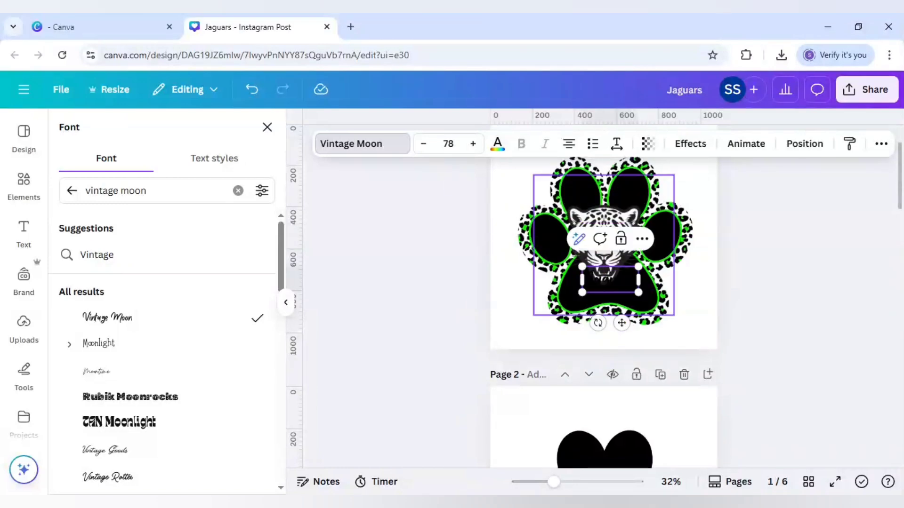
pyautogui.click(498, 147)
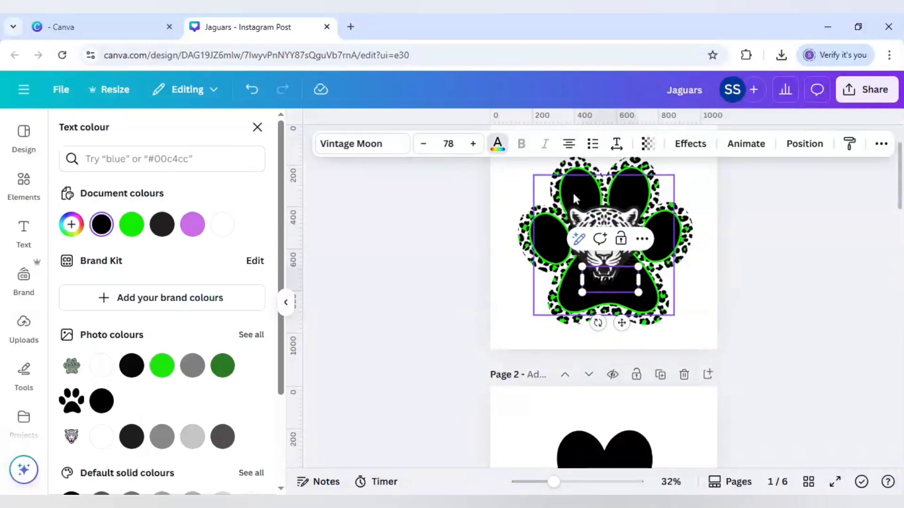
pyautogui.click(130, 225)
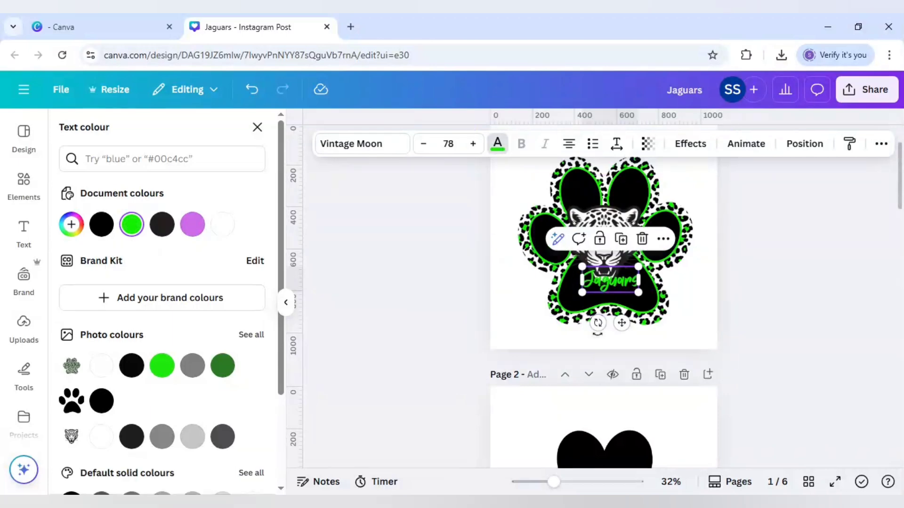
# - Tilt the "Jaguars" text slightly counter-clockwise, enlarge it to font size 135 and centre it across the main pad
pyautogui.moveTo(597, 323); pyautogui.dragTo(607, 331)
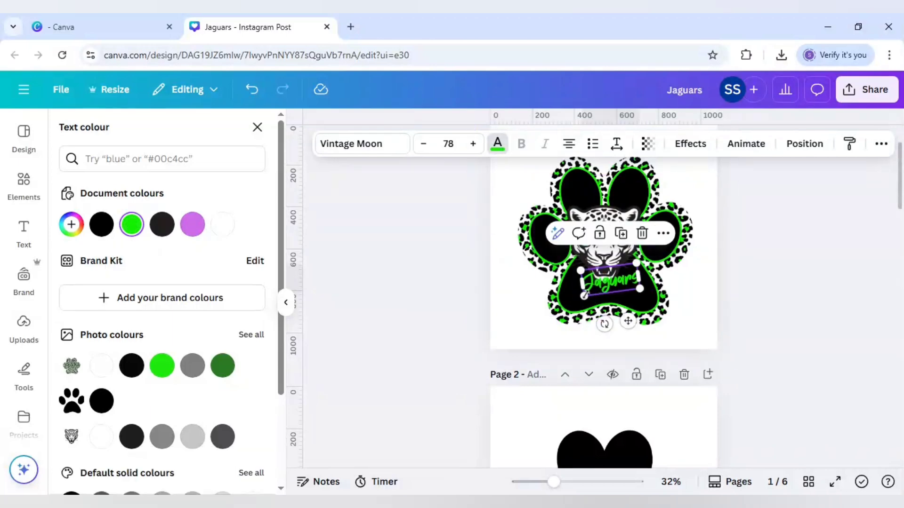
pyautogui.moveTo(584, 296); pyautogui.dragTo(546, 320)
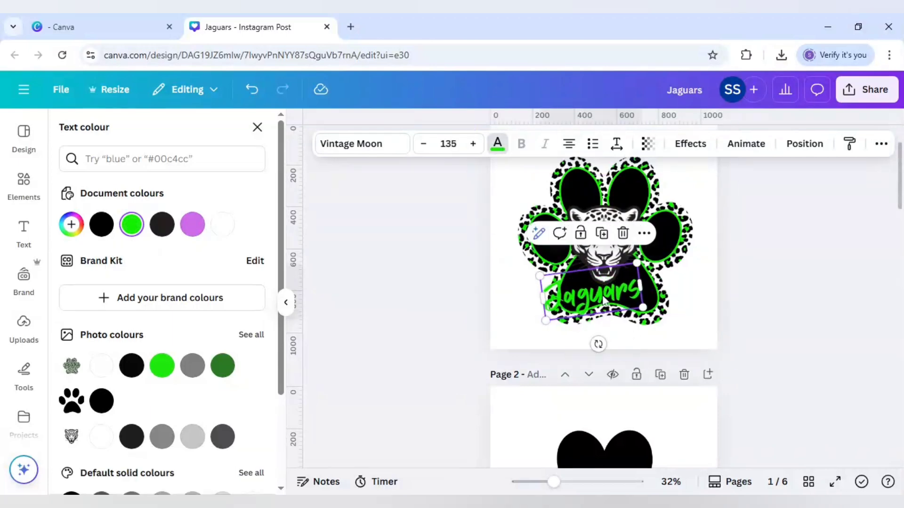
pyautogui.moveTo(611, 294); pyautogui.dragTo(611, 294)
# - Give the "Jaguars" text a white Outline effect, then enlarge it slightly and re-centre it across the paw's lower part
pyautogui.click(683, 146)
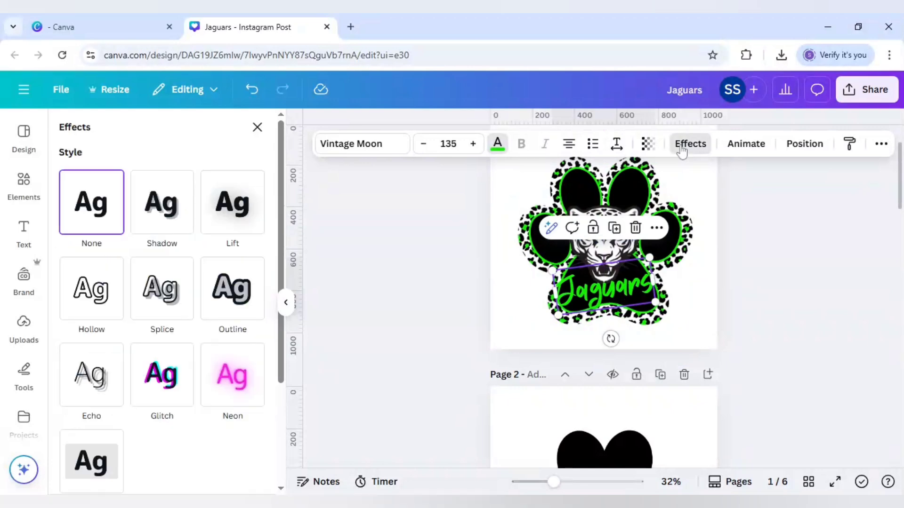
pyautogui.click(226, 311)
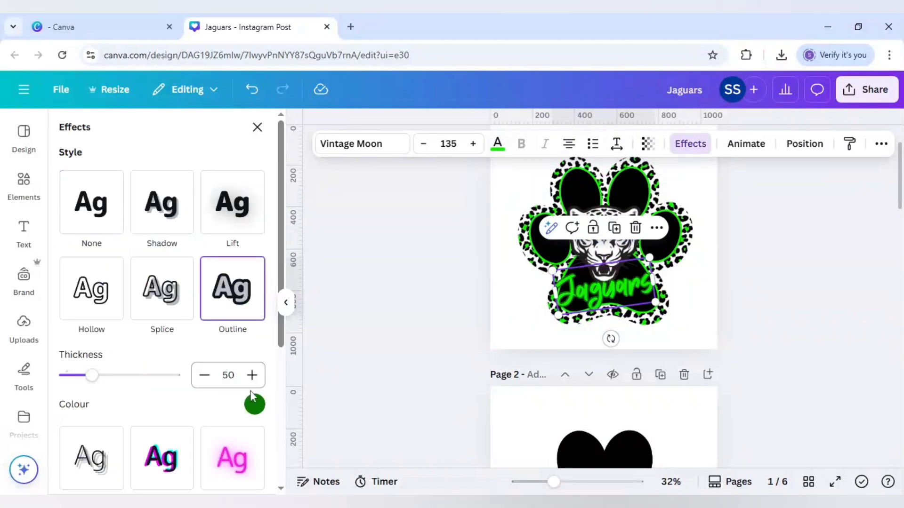
pyautogui.click(254, 404)
pyautogui.click(233, 267)
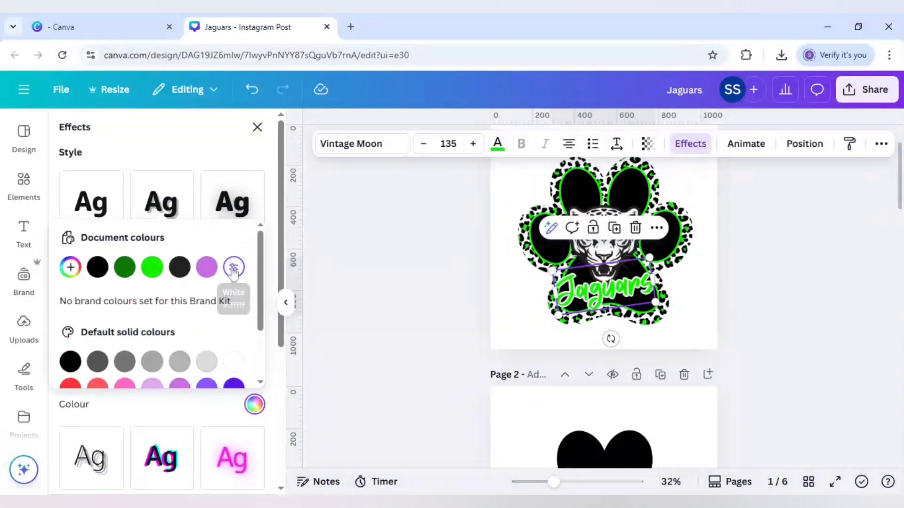
pyautogui.moveTo(557, 316); pyautogui.dragTo(548, 324)
pyautogui.moveTo(619, 305); pyautogui.dragTo(622, 305)
# - Apply the Custom duotone effect to the leopard head image
pyautogui.click(602, 254)
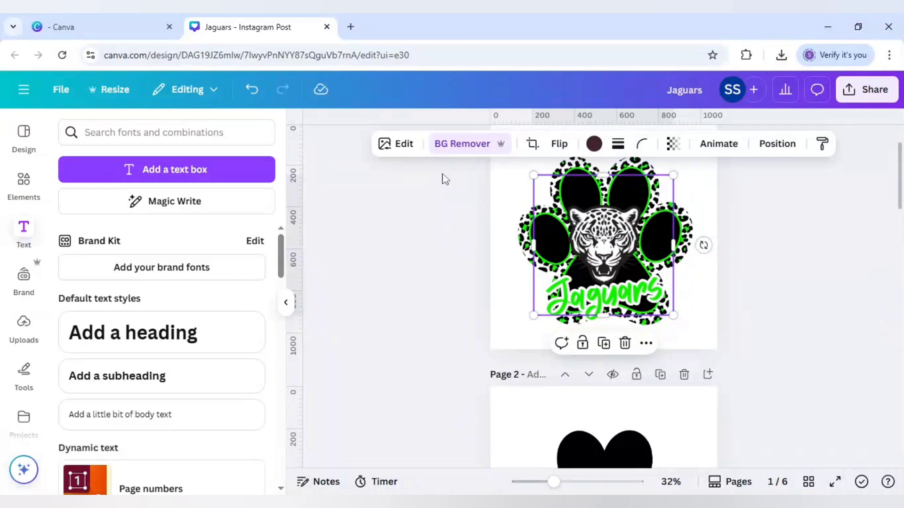
pyautogui.click(403, 144)
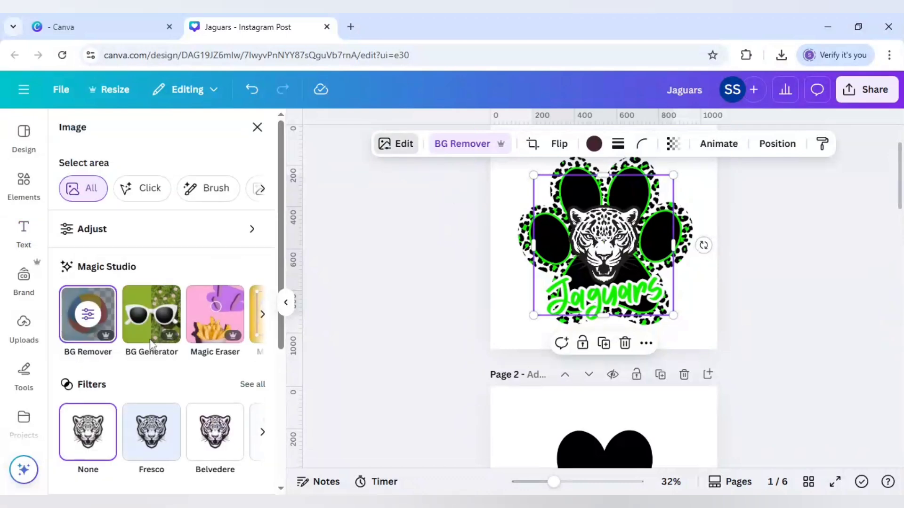
pyautogui.scroll(-3, 151, 343)
pyautogui.click(164, 423)
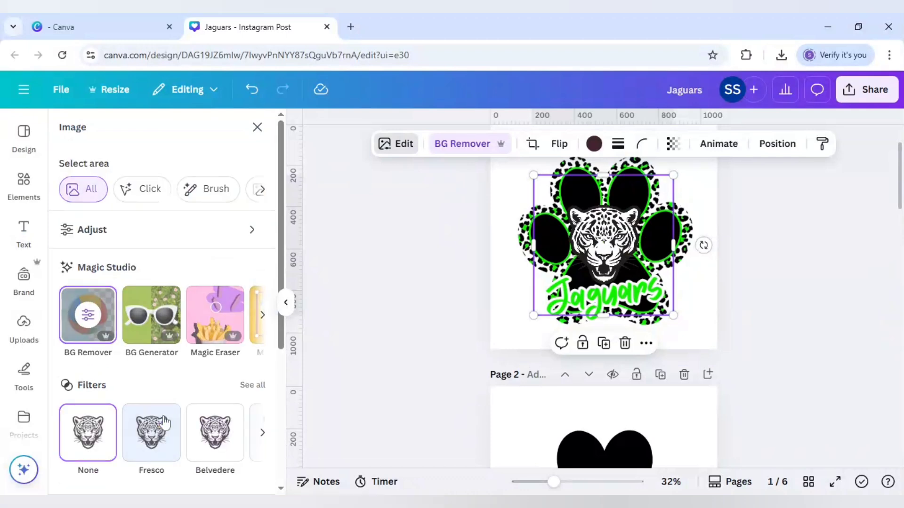
pyautogui.click(93, 295)
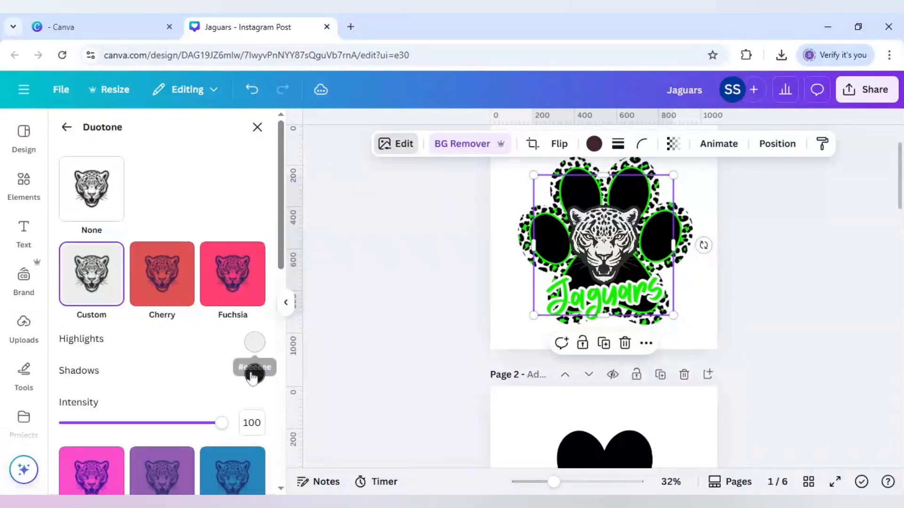
# - Set the leopard head's duotone highlights to #FFFFFF and its shadows to #000000
pyautogui.click(259, 343)
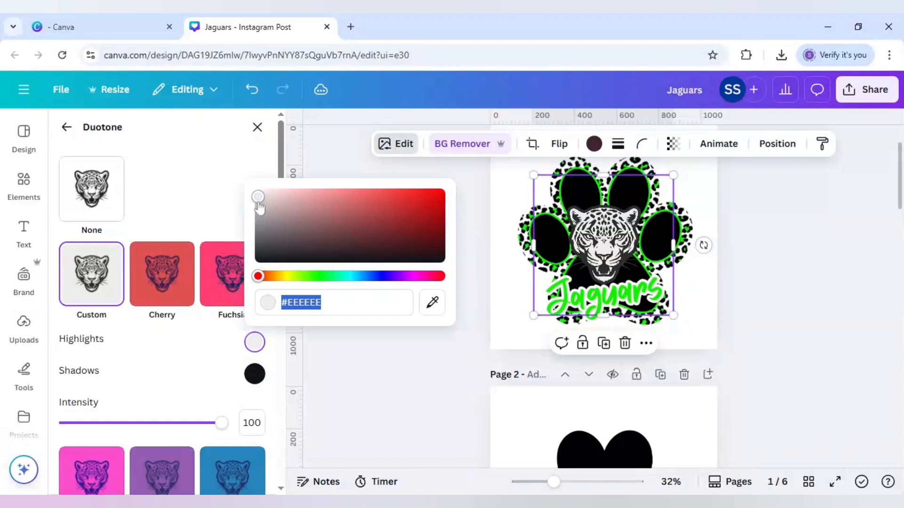
pyautogui.moveTo(258, 202); pyautogui.dragTo(255, 188)
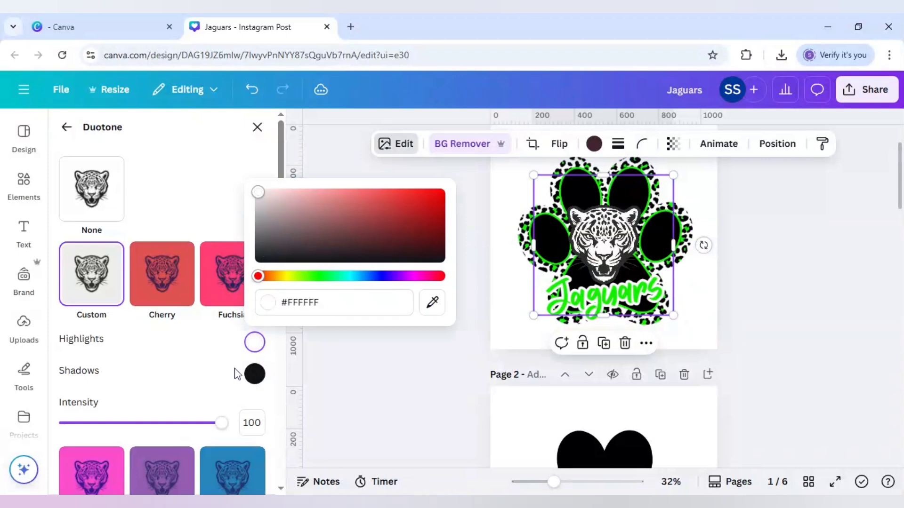
pyautogui.click(252, 374)
pyautogui.moveTo(257, 286); pyautogui.dragTo(260, 313)
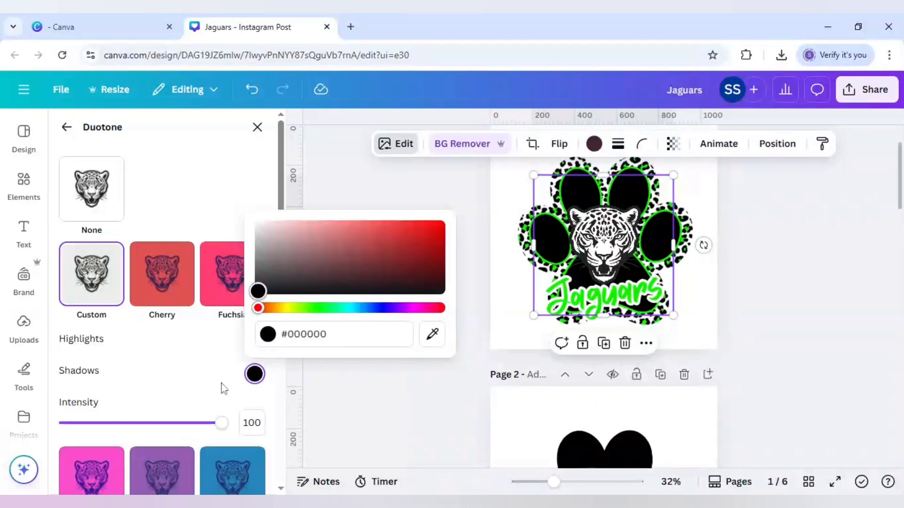
pyautogui.click(340, 381)
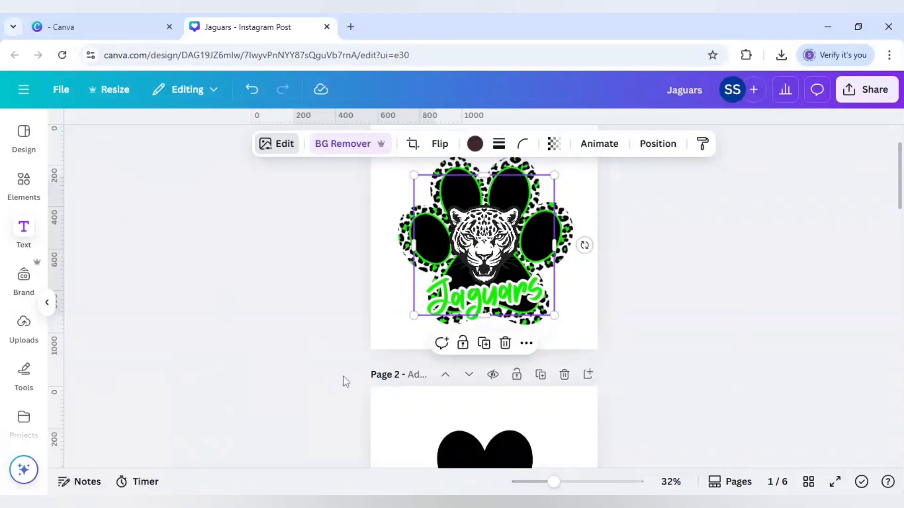
pyautogui.click(353, 346)
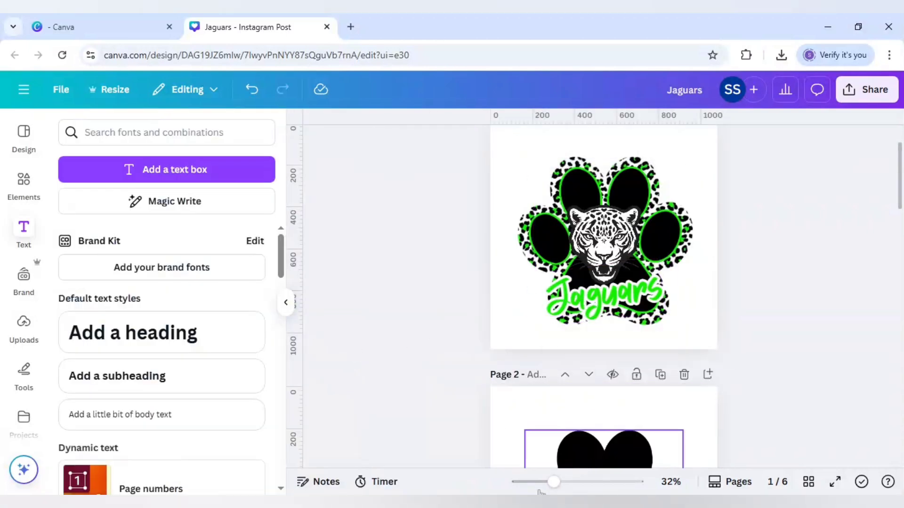
# - Enlarge the leopard head slightly and re-centre it on the paw above the "Jaguars" text
pyautogui.moveTo(554, 482); pyautogui.dragTo(562, 482)
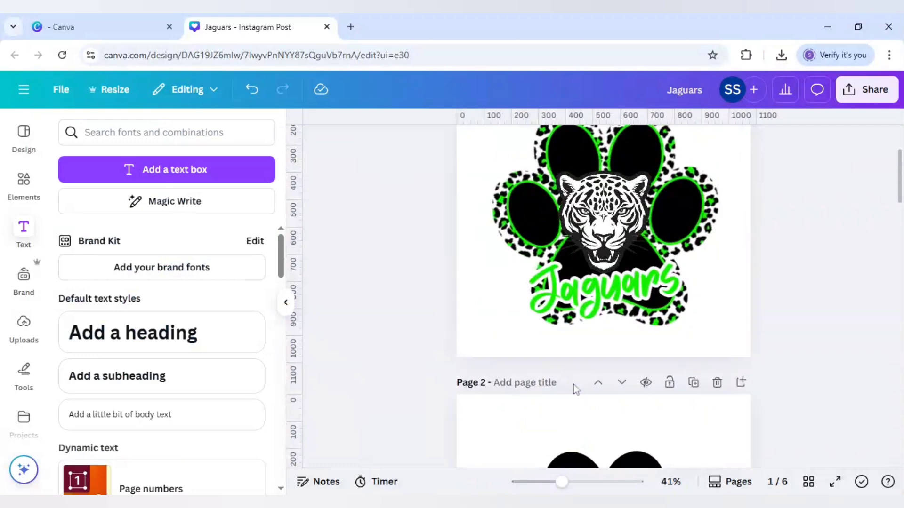
pyautogui.scroll(2, 593, 339)
pyautogui.click(612, 293)
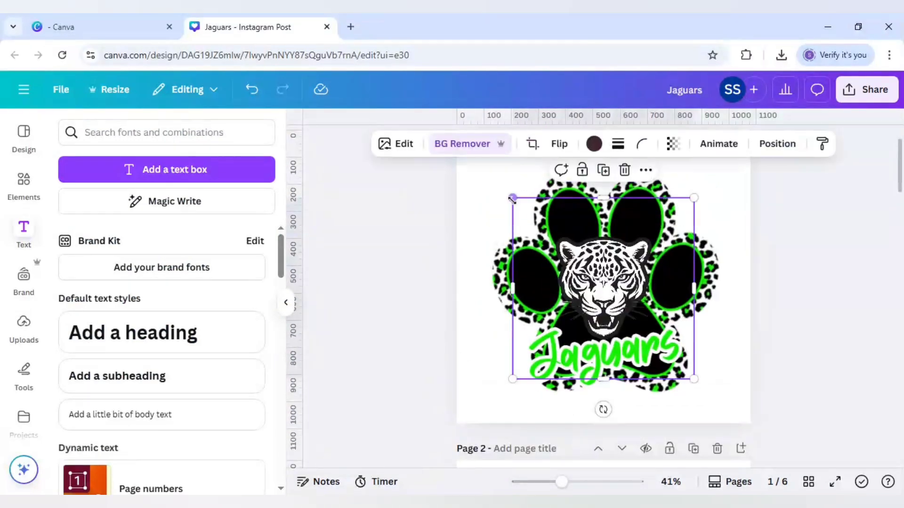
pyautogui.moveTo(502, 193); pyautogui.dragTo(494, 180)
pyautogui.moveTo(565, 249); pyautogui.dragTo(576, 255)
pyautogui.click(389, 322)
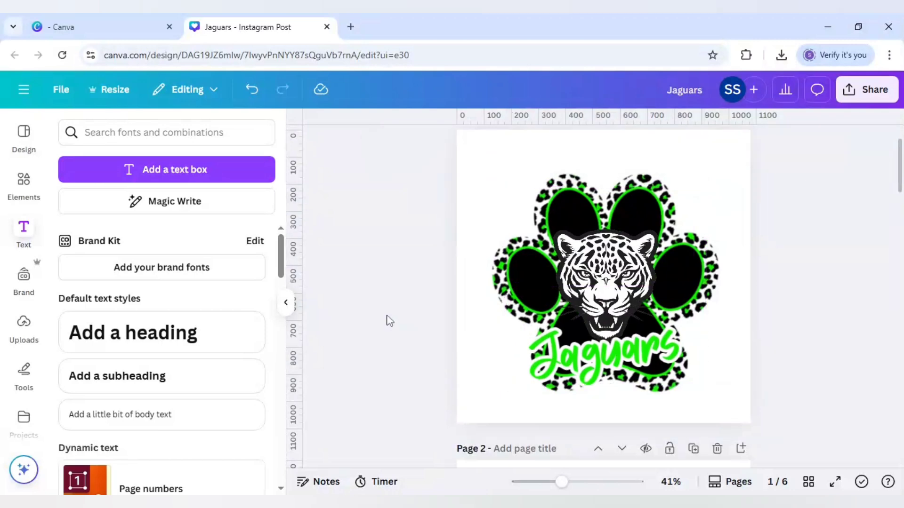